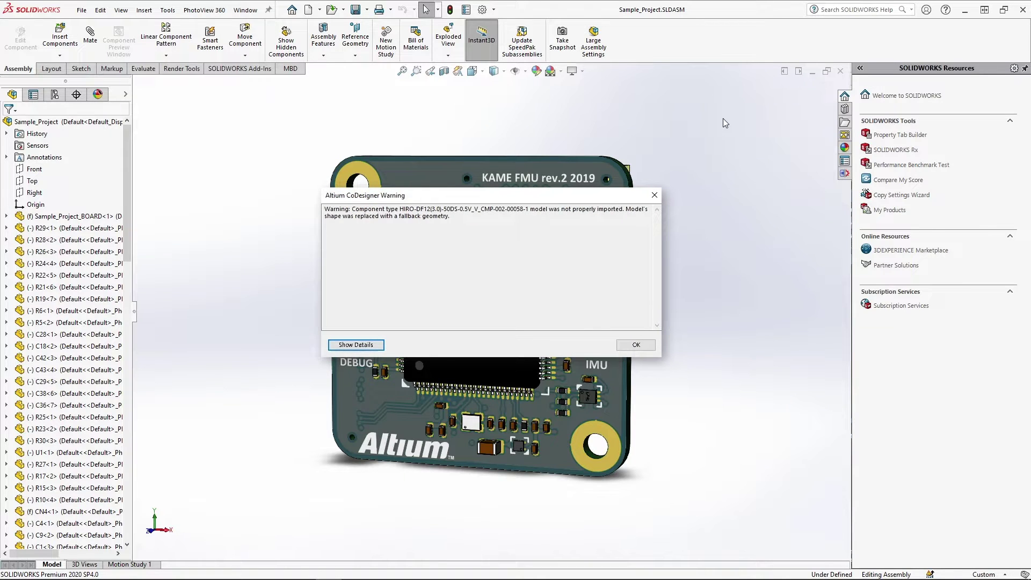
# Dismiss the CoDesigner warning and turn the board around to examine the FMU_A and FMU_B connectors on its other side
pyautogui.press('Escape')
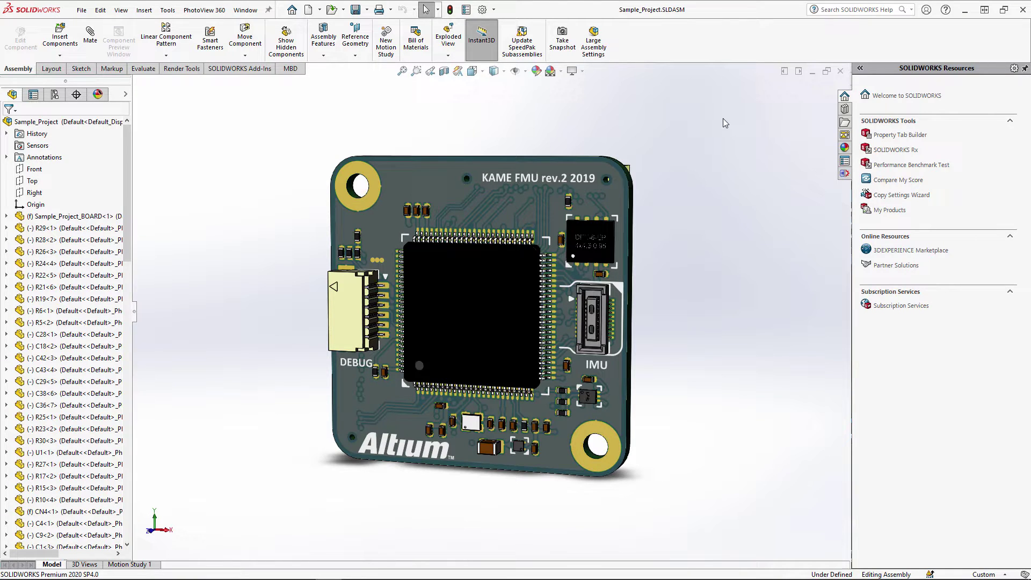
pyautogui.moveTo(723, 118); pyautogui.dragTo(499, 126, button='middle')
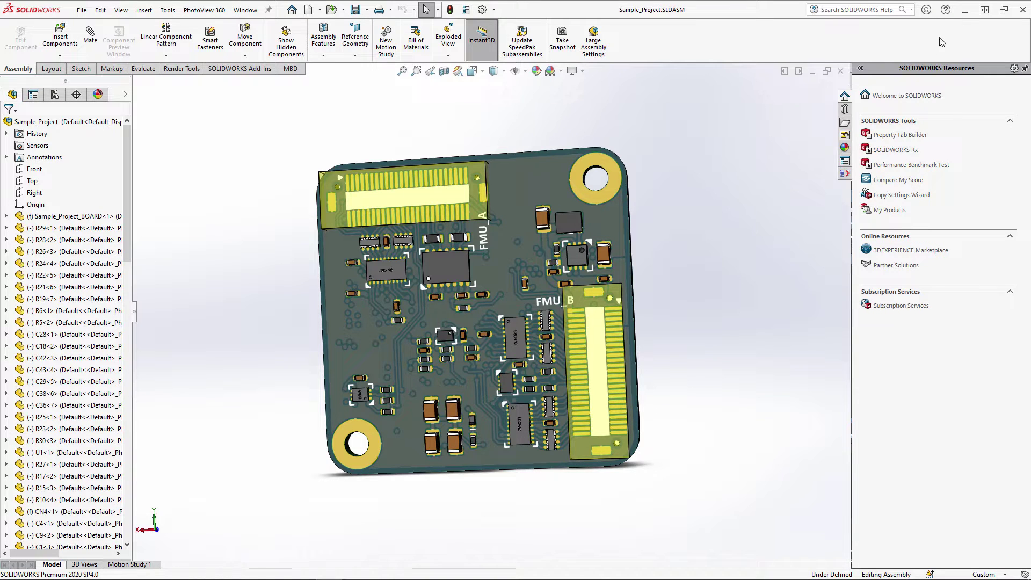
# Switch to Altium Designer, show Kame_FMU.PcbDoc in 2D and make a PCB library from it
pyautogui.click(964, 14)
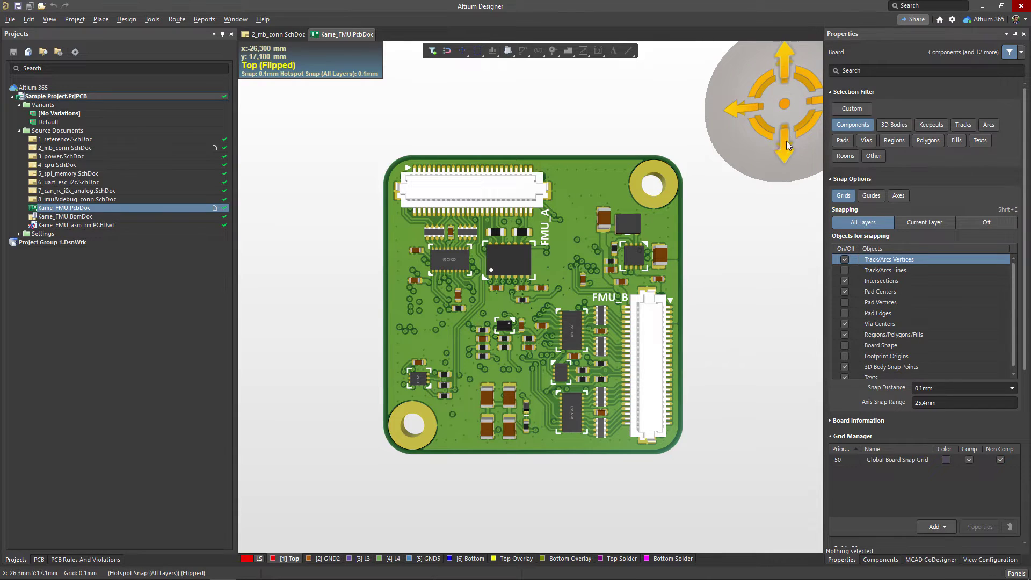
pyautogui.moveTo(785, 146)
pyautogui.mouseDown()
pyautogui.moveTo(775, 62)
pyautogui.moveTo(775, 137)
pyautogui.mouseUp()
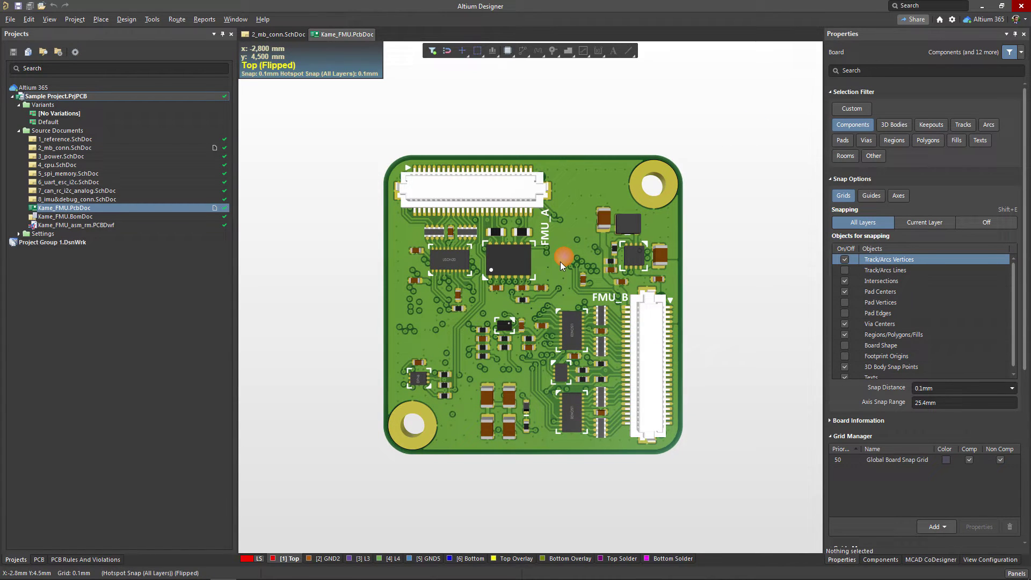
pyautogui.press('2')
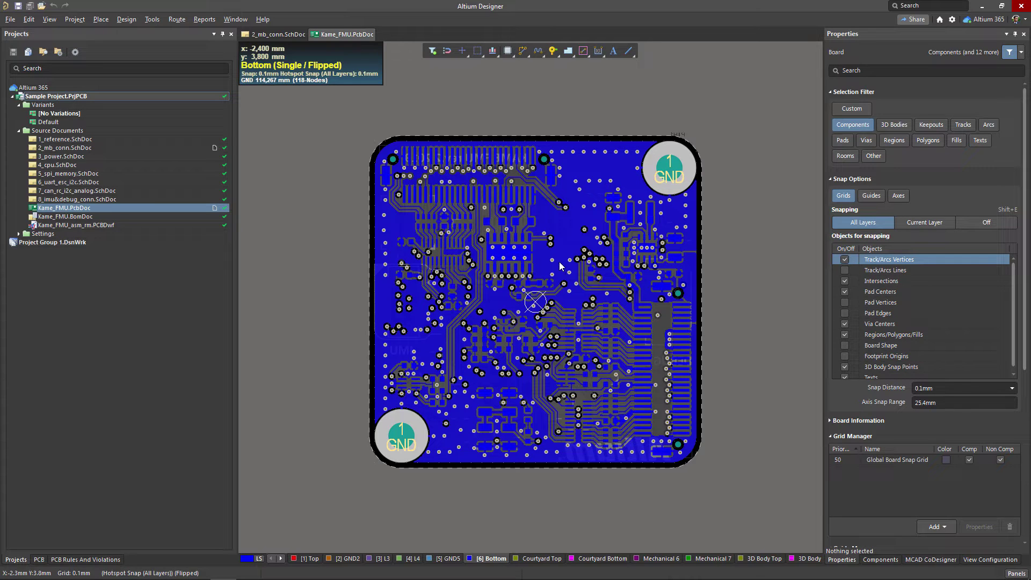
pyautogui.click(129, 21)
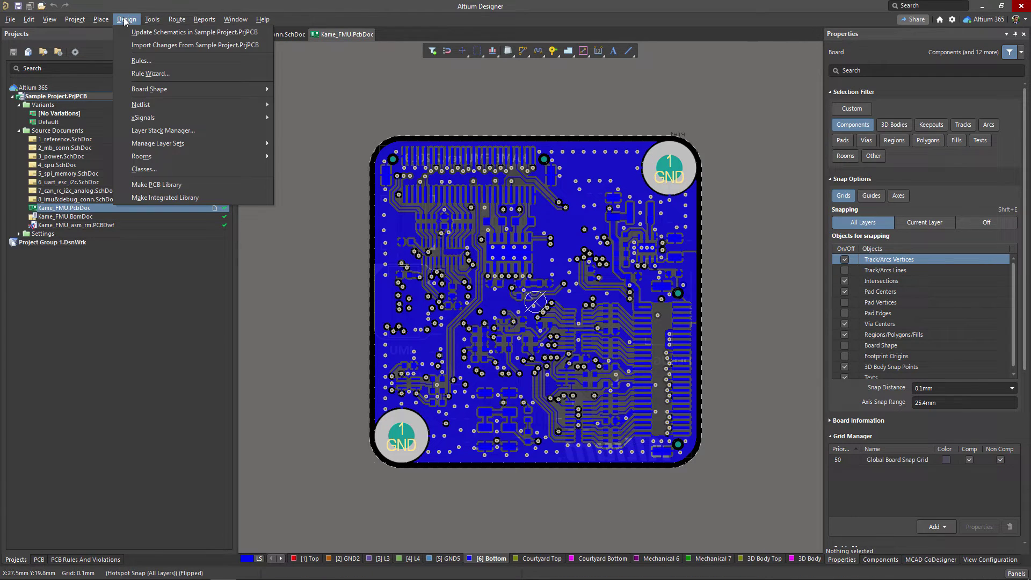
pyautogui.click(198, 184)
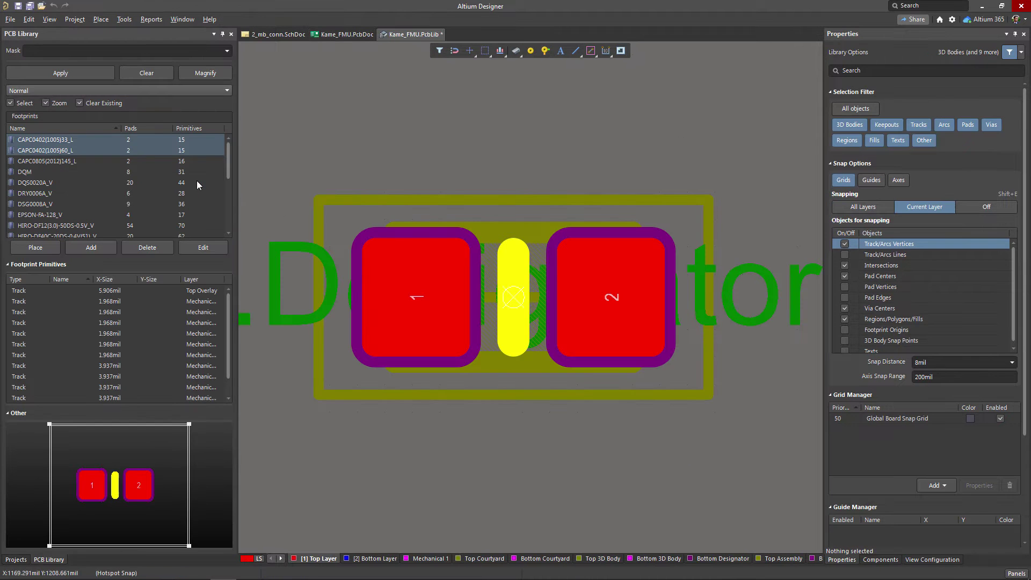
# Examine the 3D model of the HIRO-DF12(3.0)-50DS-0.5V_V footprint from an angled view
pyautogui.click(157, 226)
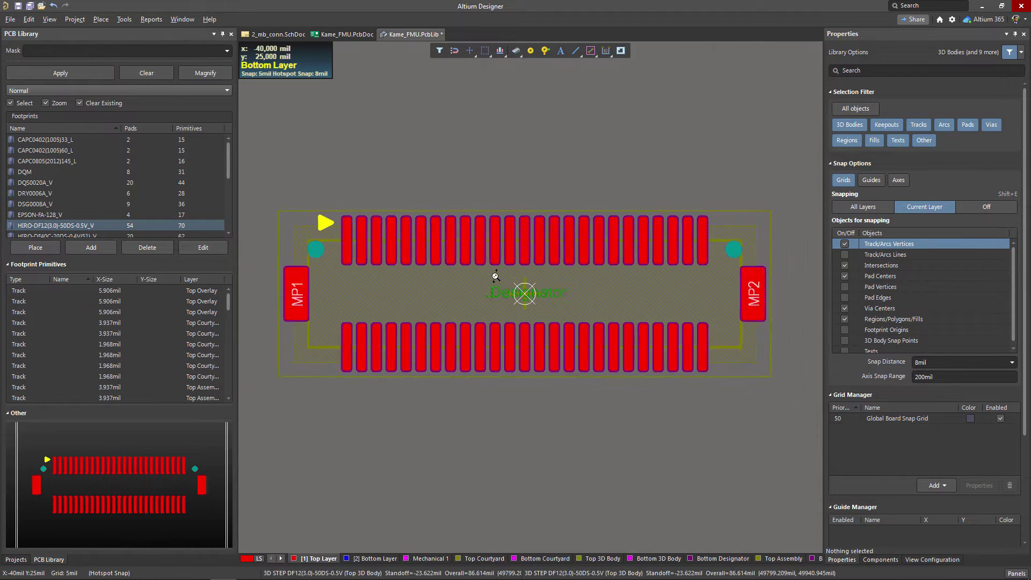
pyautogui.press('3')
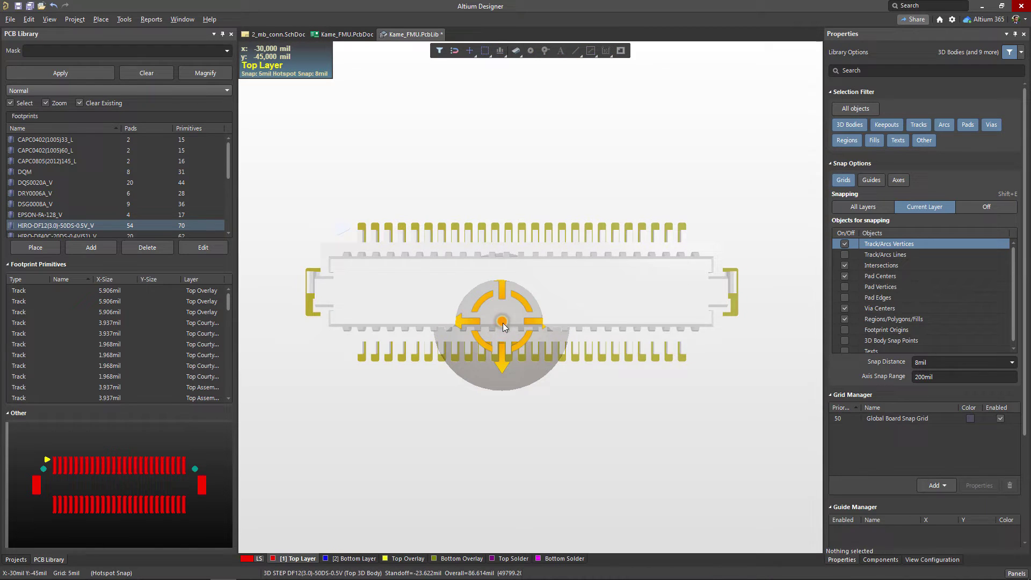
pyautogui.keyDown('shift'); pyautogui.moveTo(502, 305); pyautogui.dragTo(484, 177, button='right'); pyautogui.keyUp('shift')
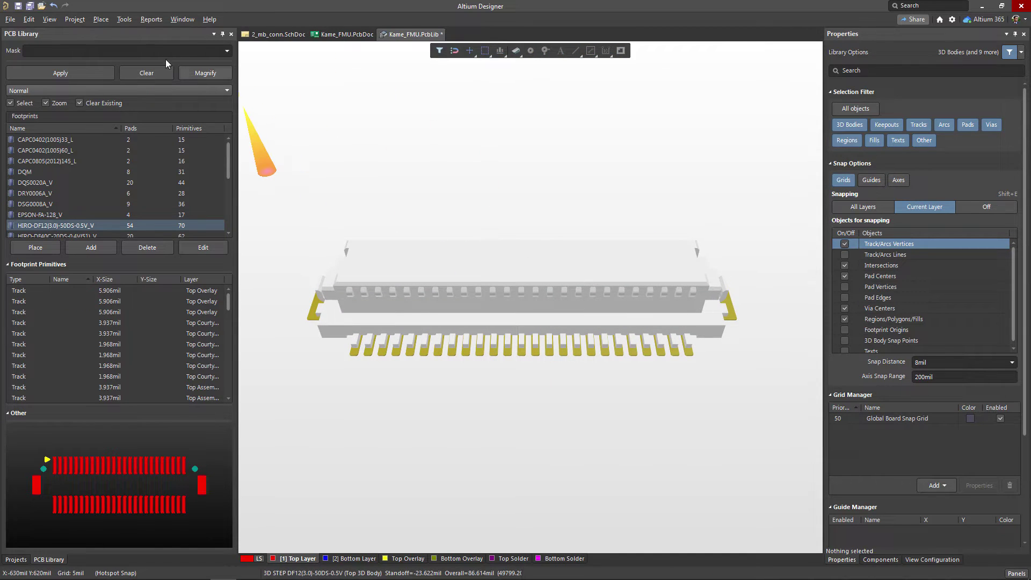
# Extract the library's 3D models into the specified directory STEP Models and close Kame_FMU.PcbLib
pyautogui.click(126, 20)
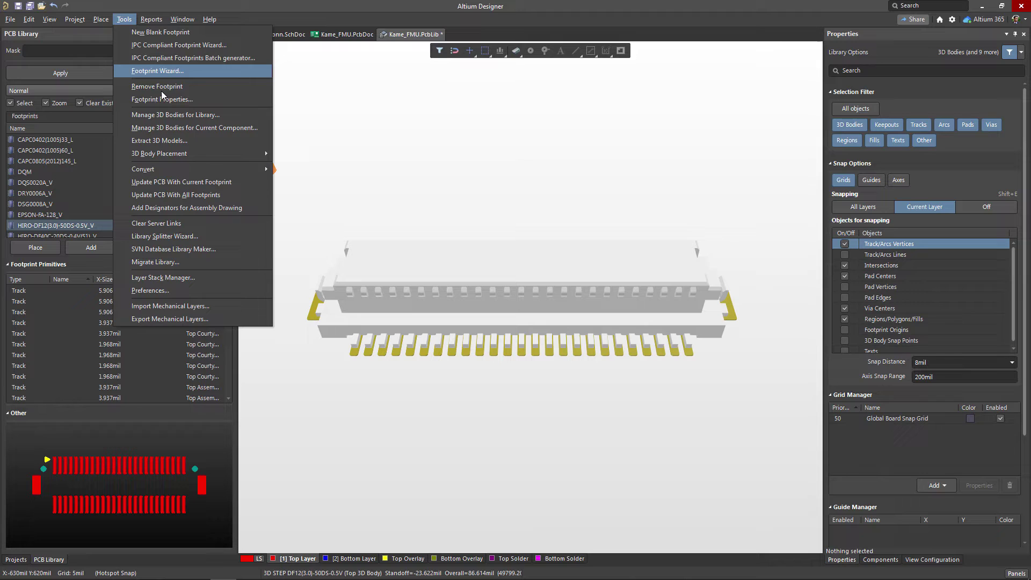
pyautogui.click(205, 139)
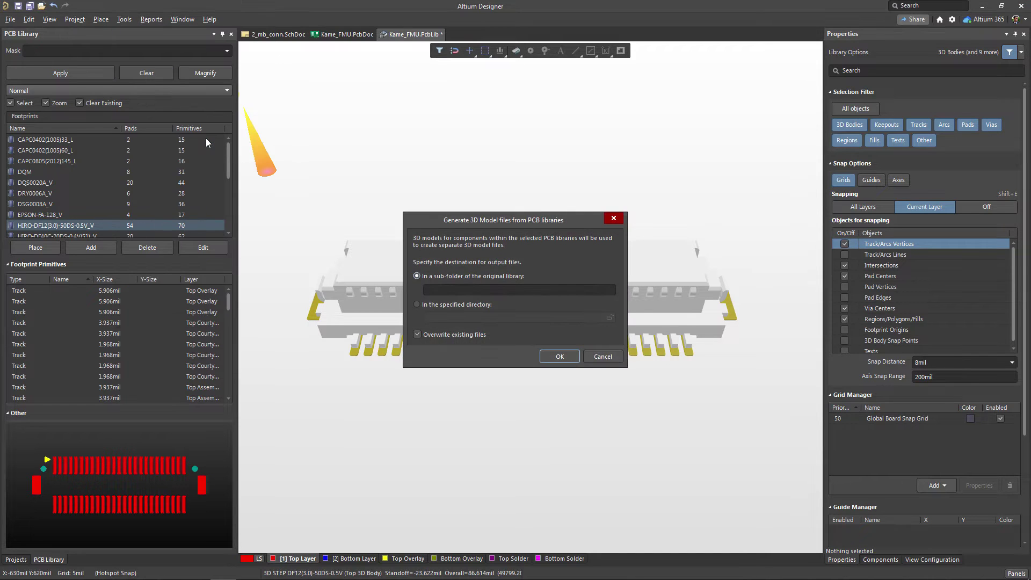
pyautogui.click(418, 305)
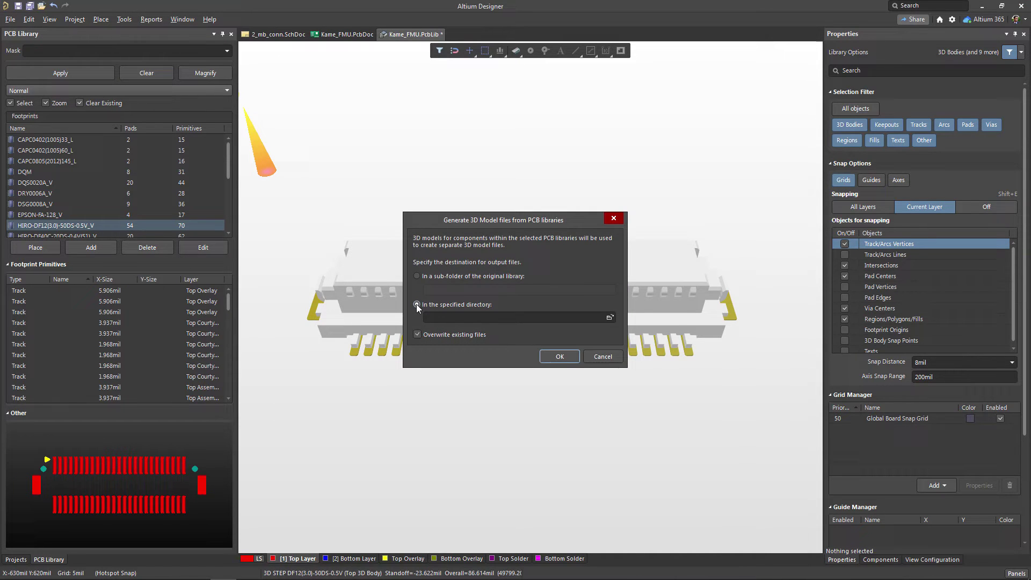
pyautogui.click(610, 318)
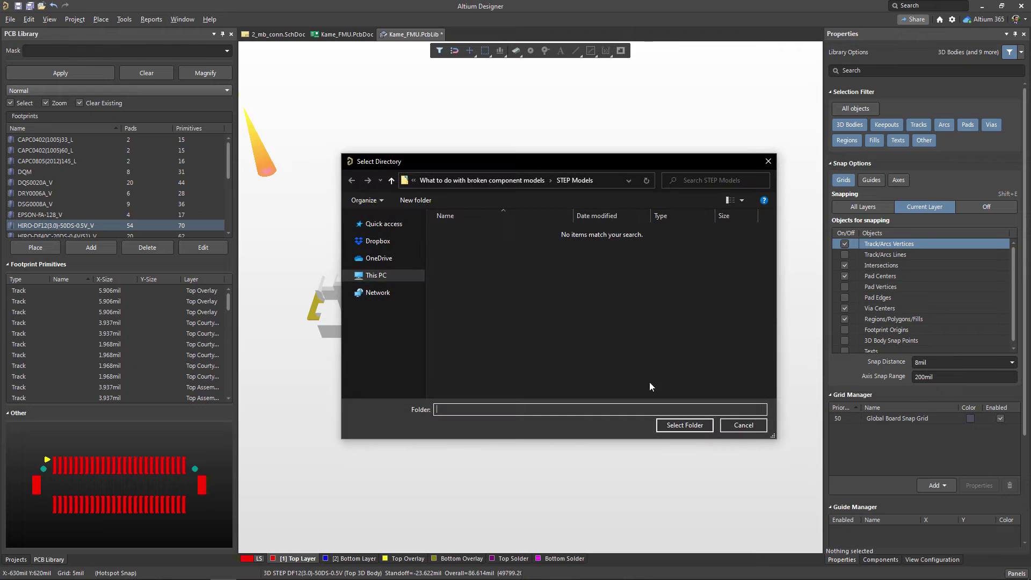
pyautogui.click(664, 427)
pyautogui.click(572, 357)
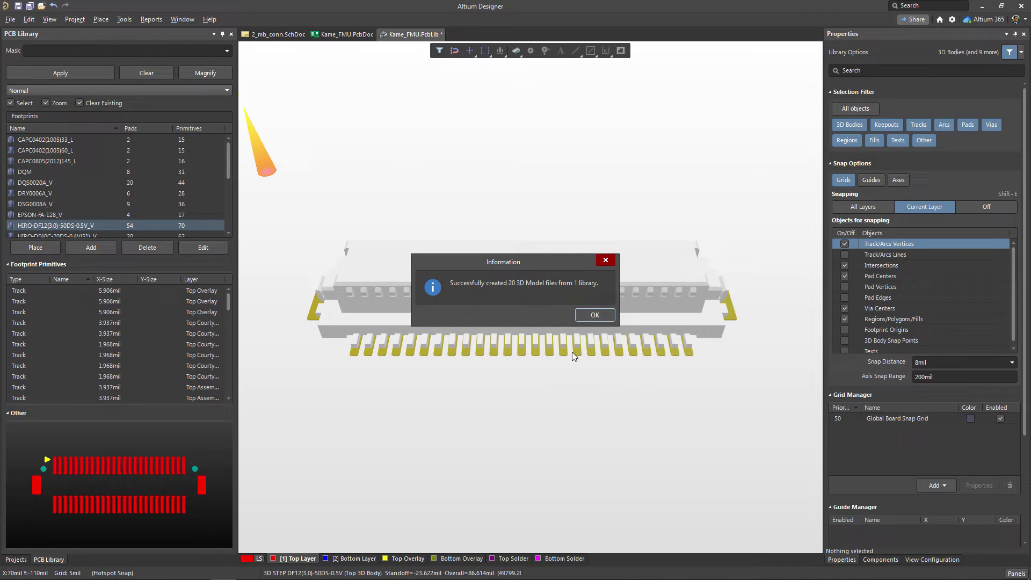
pyautogui.click(579, 314)
pyautogui.rightClick(412, 34)
pyautogui.click(424, 38)
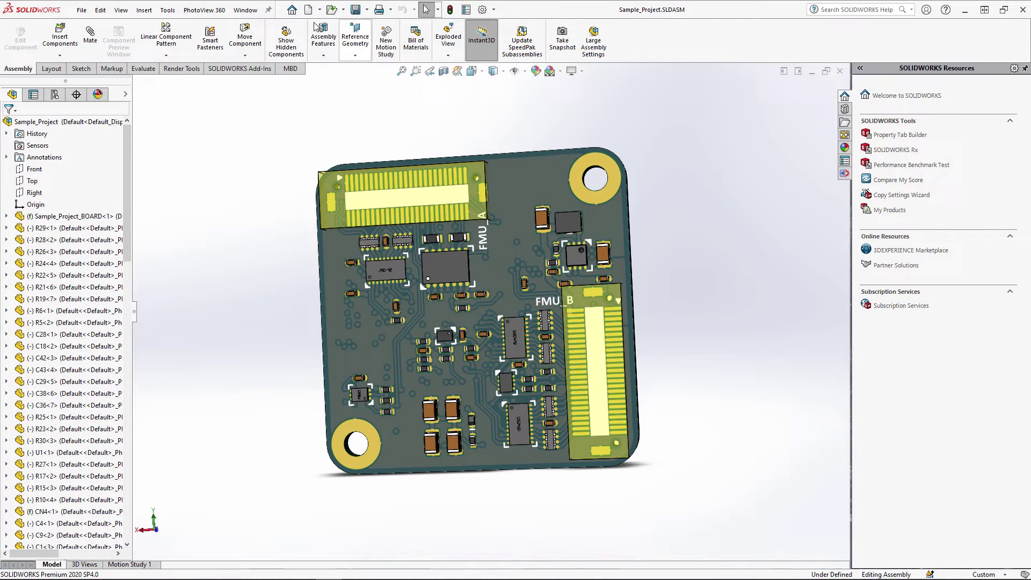
# Switch to SOLIDWORKS and open DF12(3.0)-50DS-0.5V.stp from the STEP Models folder
pyautogui.click(82, 11)
pyautogui.click(119, 41)
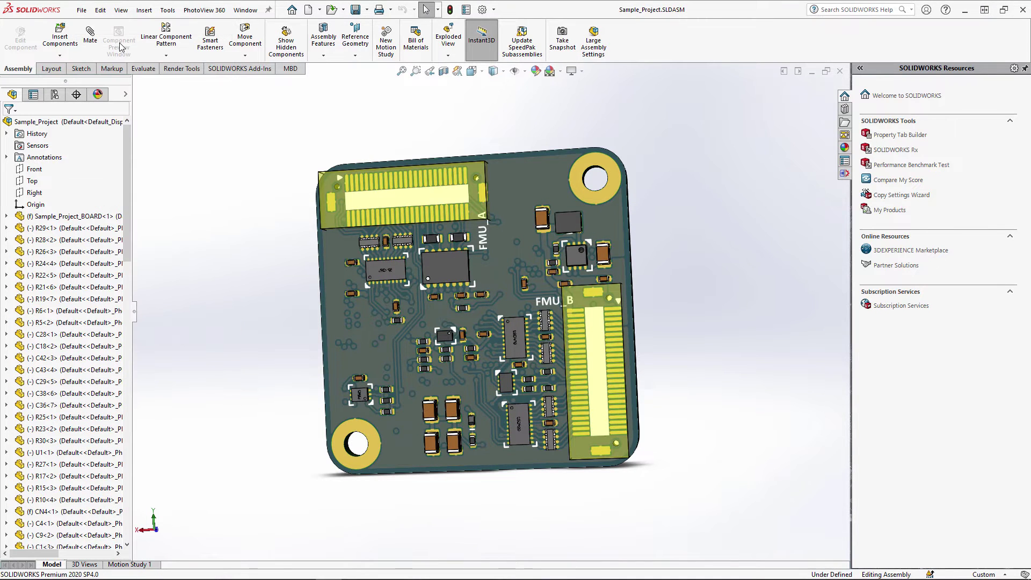
pyautogui.click(481, 277)
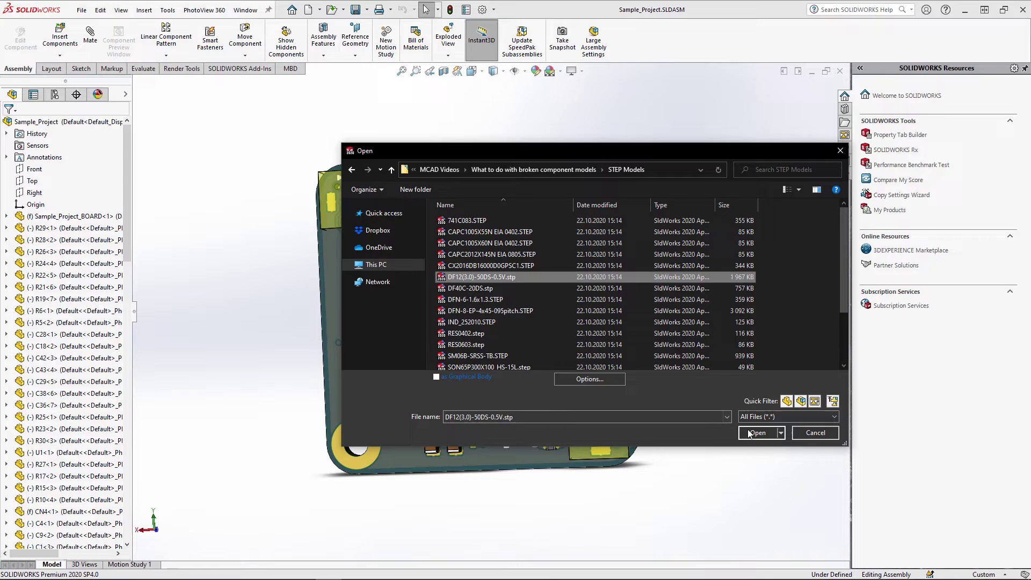
pyautogui.click(756, 415)
# Save the connector part as Parasolid file DF12(3.0)-50DS-0.5V.X_T in the Parasolid Models folder and close the part
pyautogui.click(82, 10)
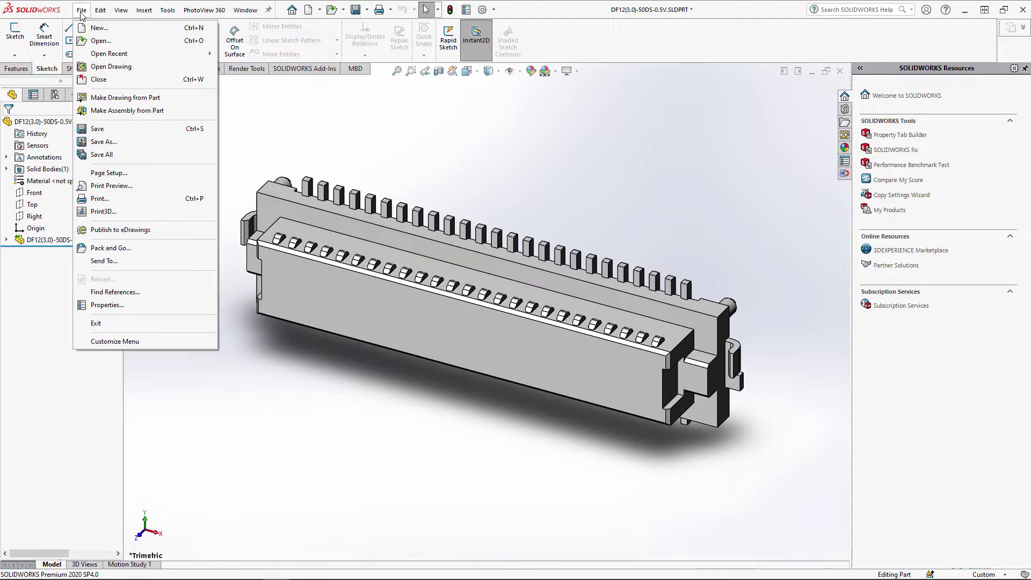
pyautogui.click(132, 144)
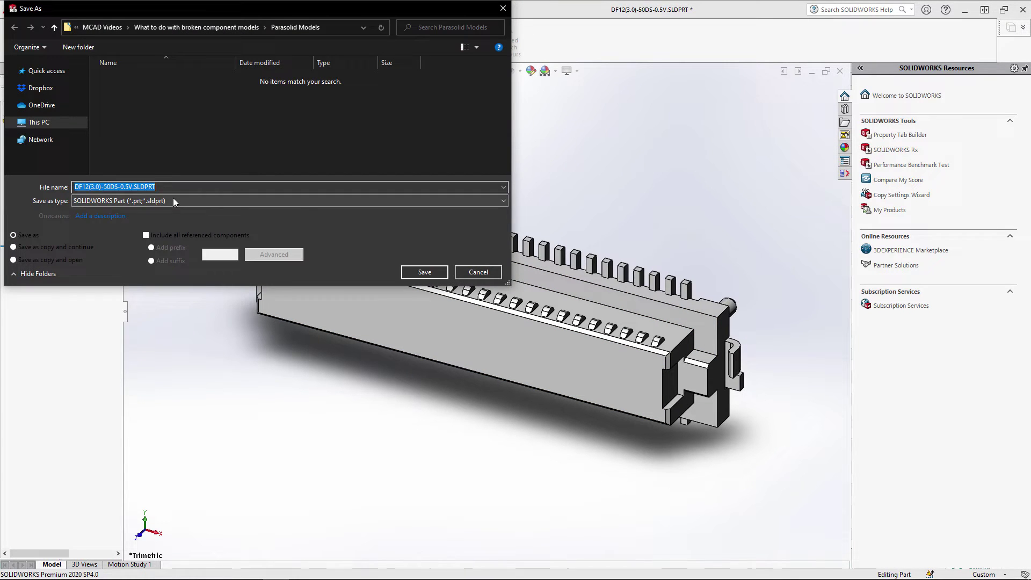
pyautogui.click(173, 200)
pyautogui.click(169, 389)
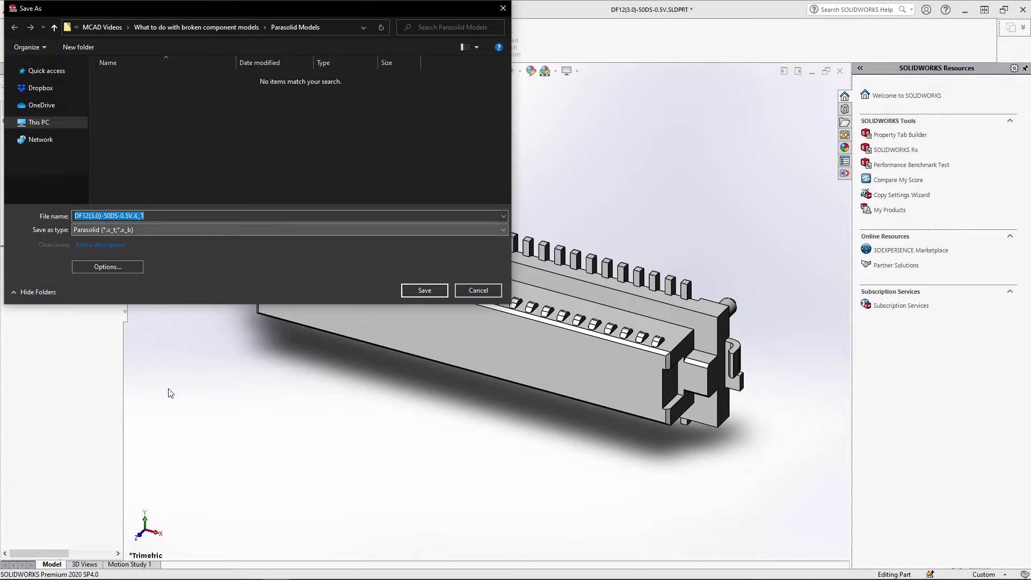
pyautogui.click(404, 291)
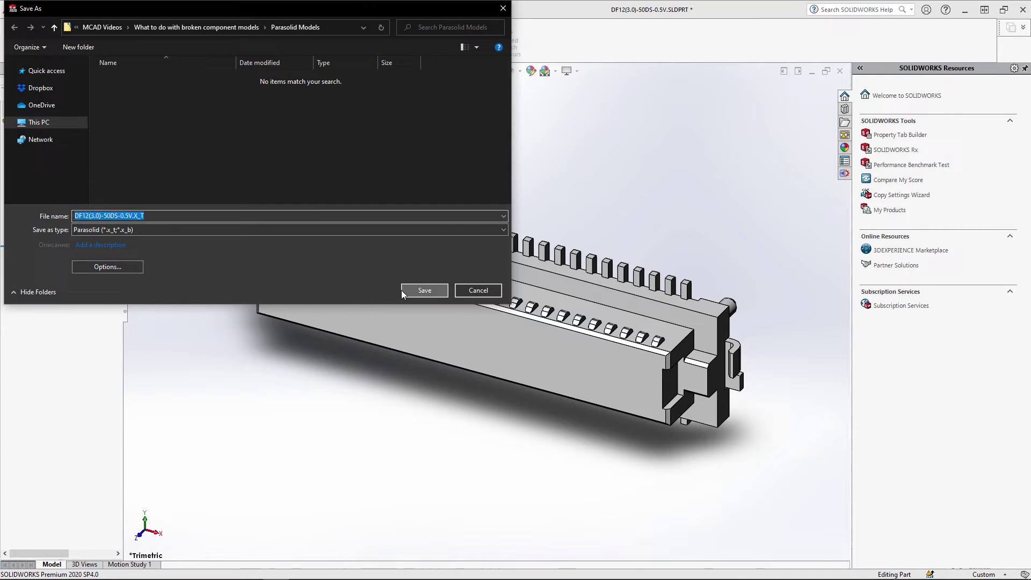
pyautogui.click(840, 71)
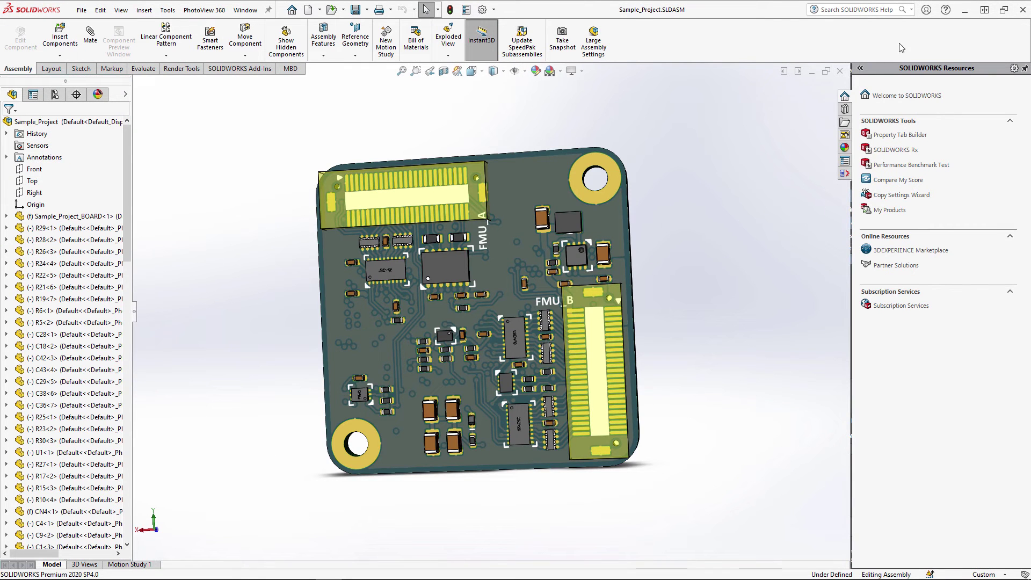
# Switch to Altium Designer and copy the comment of connector CN1 on the board, then deselect the connector
pyautogui.click(965, 16)
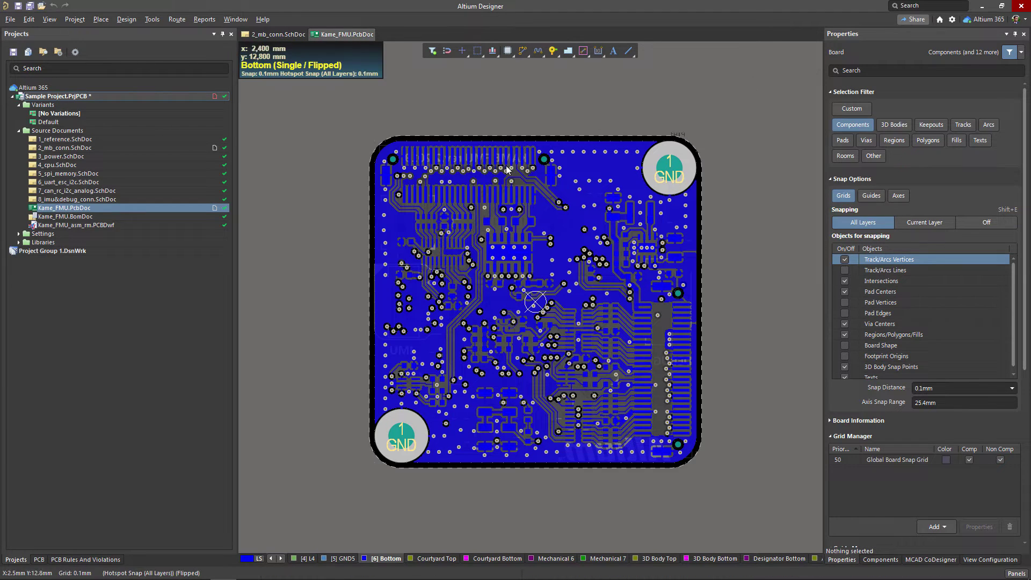
pyautogui.click(490, 180)
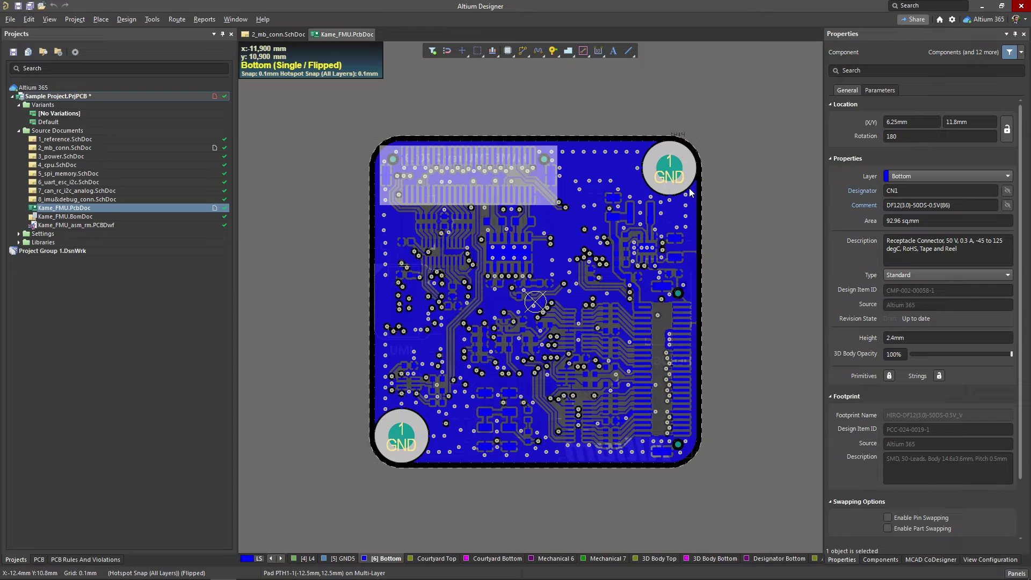
pyautogui.click(957, 206)
pyautogui.hotkey('ctrl', 'c')
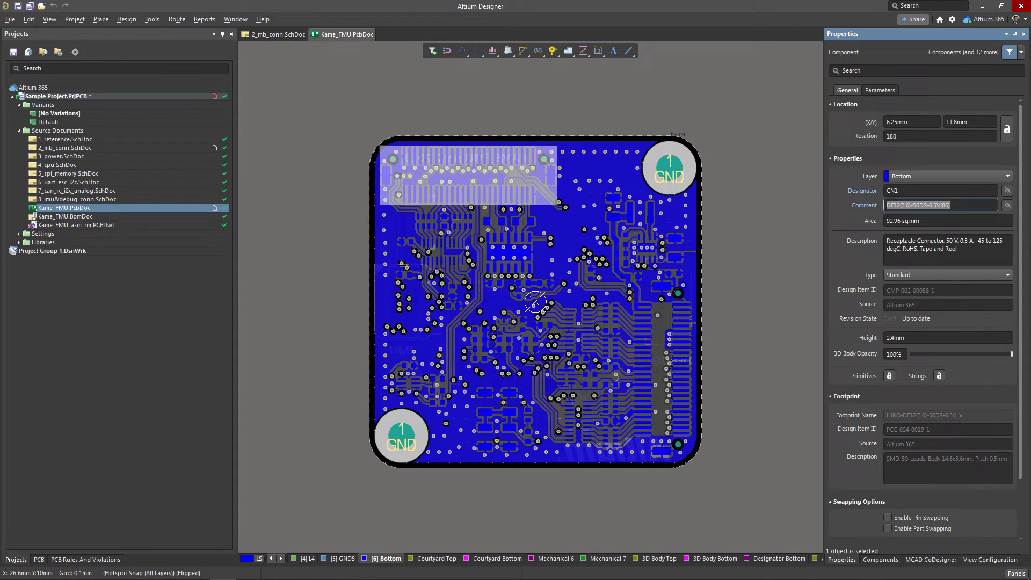
pyautogui.click(805, 205)
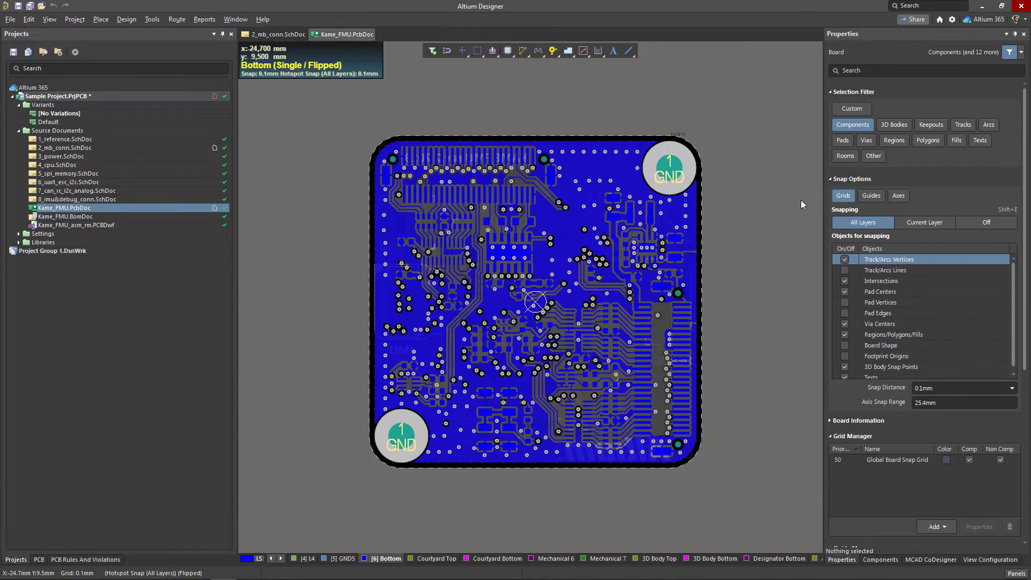
# Search the Altium 365 server in the Explorer for the copied part name DF12(3.0)-50DS-0.5V(86)
pyautogui.click(1012, 575)
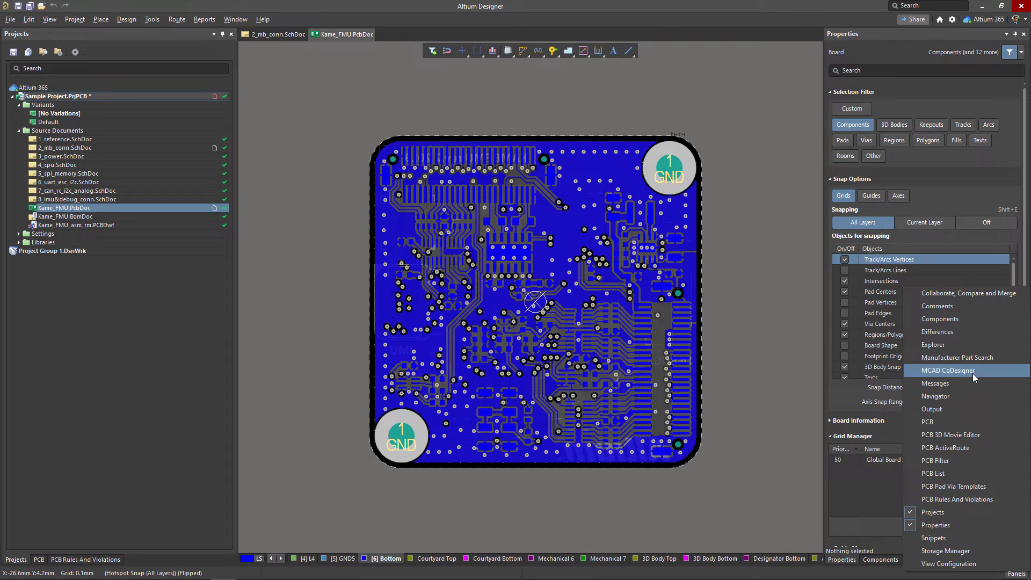
pyautogui.click(966, 349)
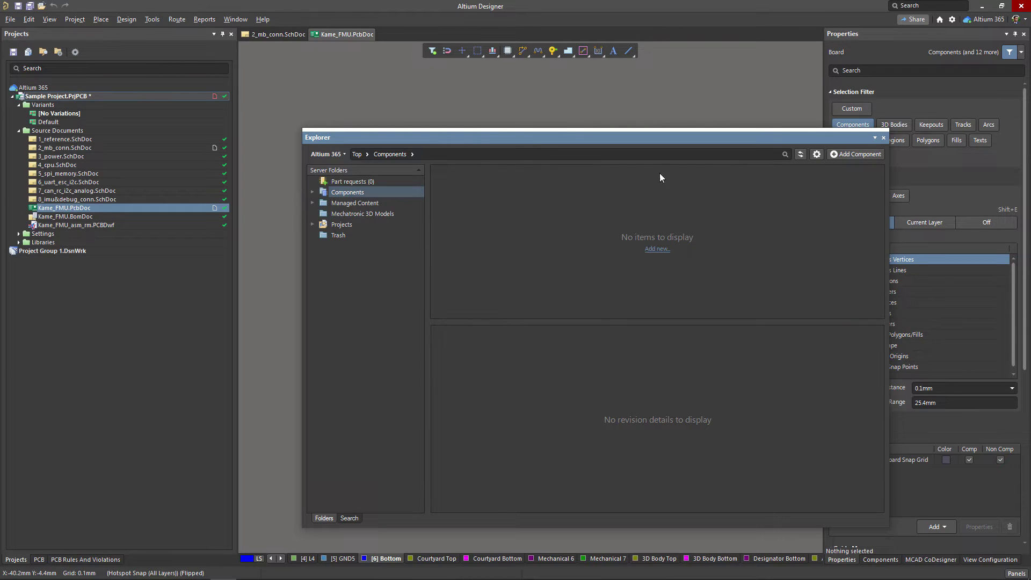
pyautogui.click(638, 155)
pyautogui.hotkey('ctrl', 'v')
pyautogui.press('Return')
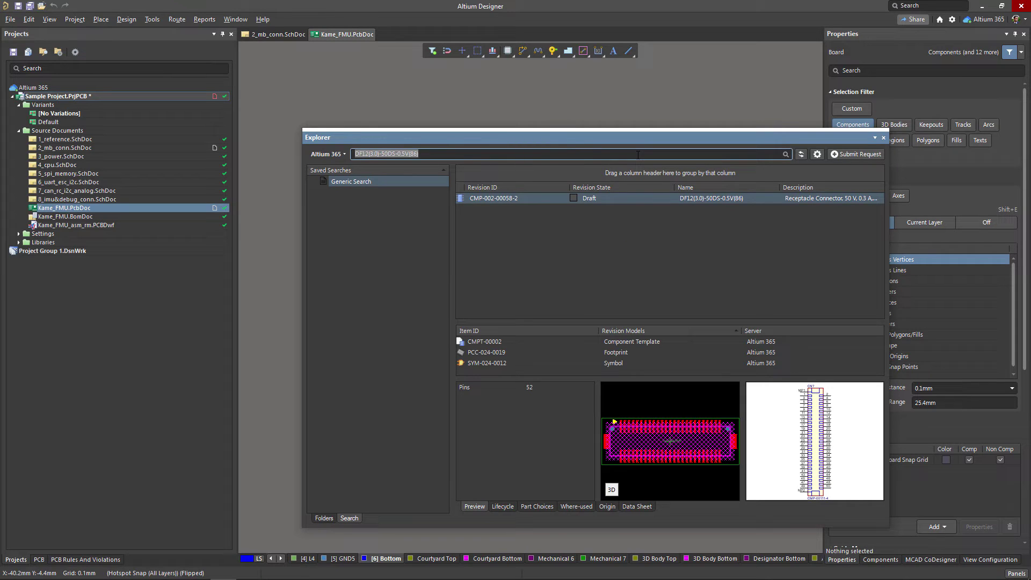
# Open the component's footprint PCC-024-0019 for editing
pyautogui.click(649, 353)
pyautogui.rightClick(649, 353)
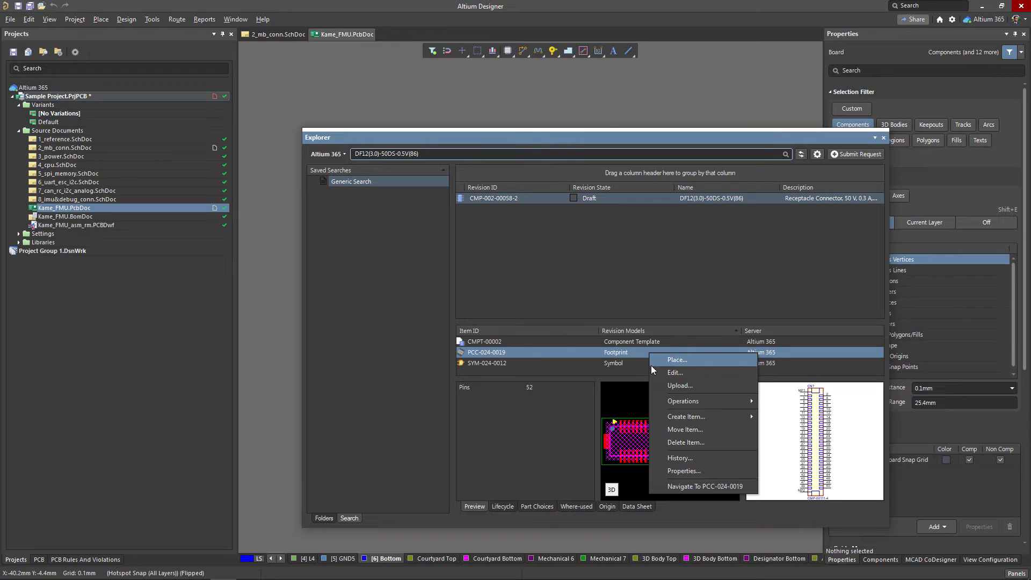
pyautogui.click(652, 371)
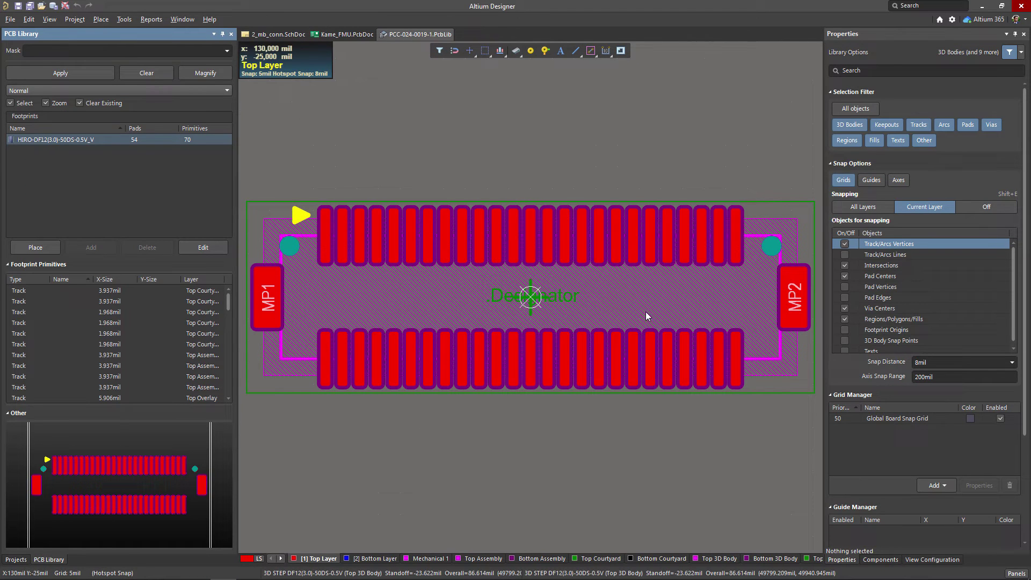
# Switch the footprint's units to millimetres and delete the existing 3D body of the connector
pyautogui.press('q')
pyautogui.click(646, 308)
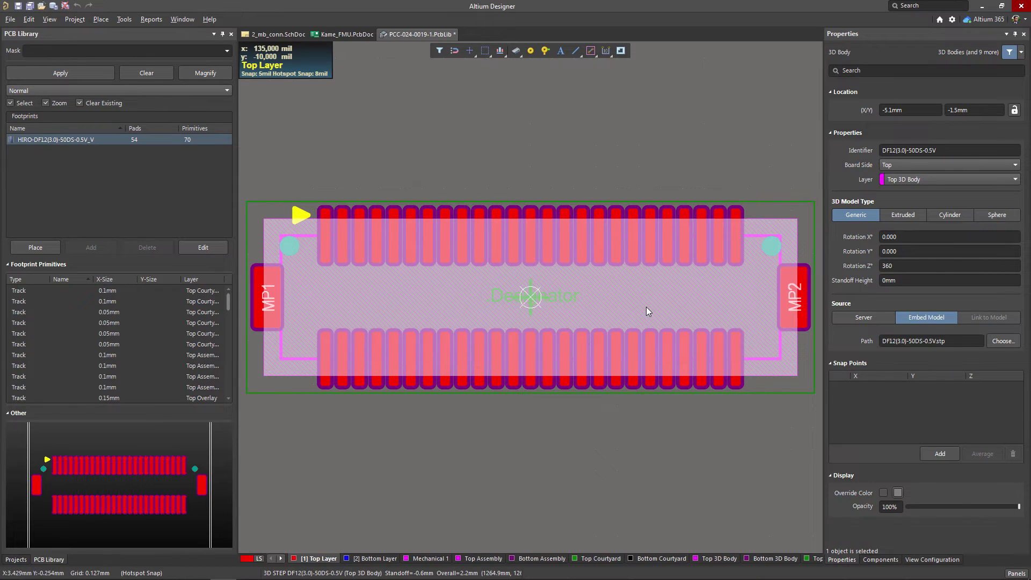
pyautogui.press('Delete')
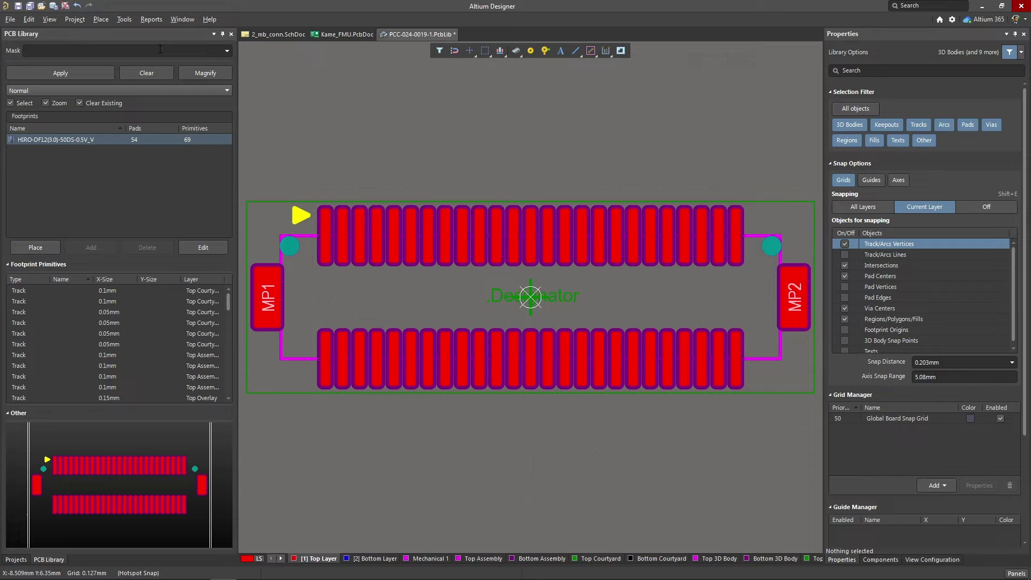
# Place the DF12(3.0)-50DS-0.5V model as an embedded generic 3D body on the footprint and set its X location to -5.1 mm
pyautogui.press('p')
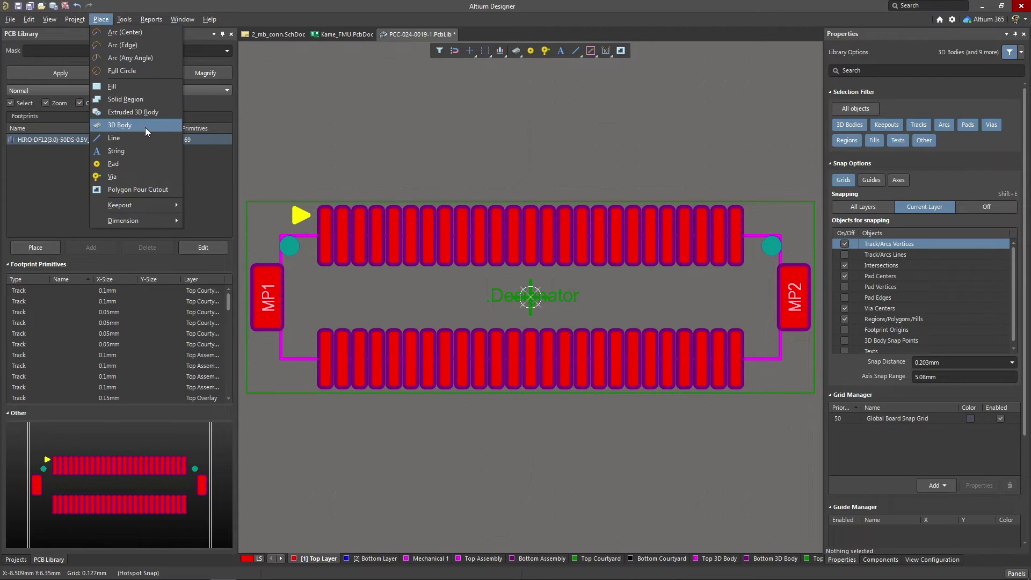
pyautogui.click(145, 128)
pyautogui.click(425, 171)
pyautogui.click(594, 316)
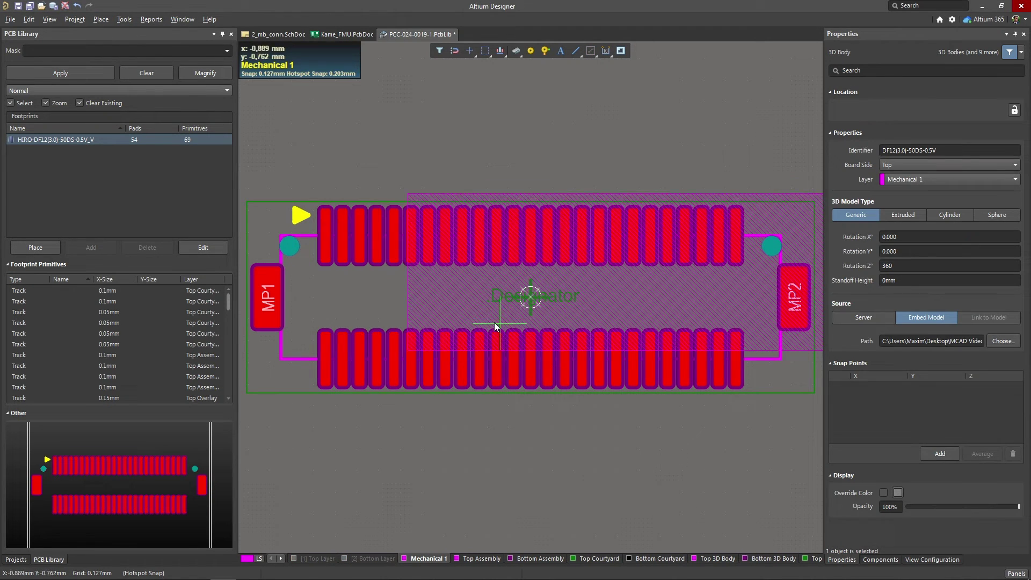
pyautogui.click(355, 351)
pyautogui.click(910, 110)
pyautogui.write('-5.1')
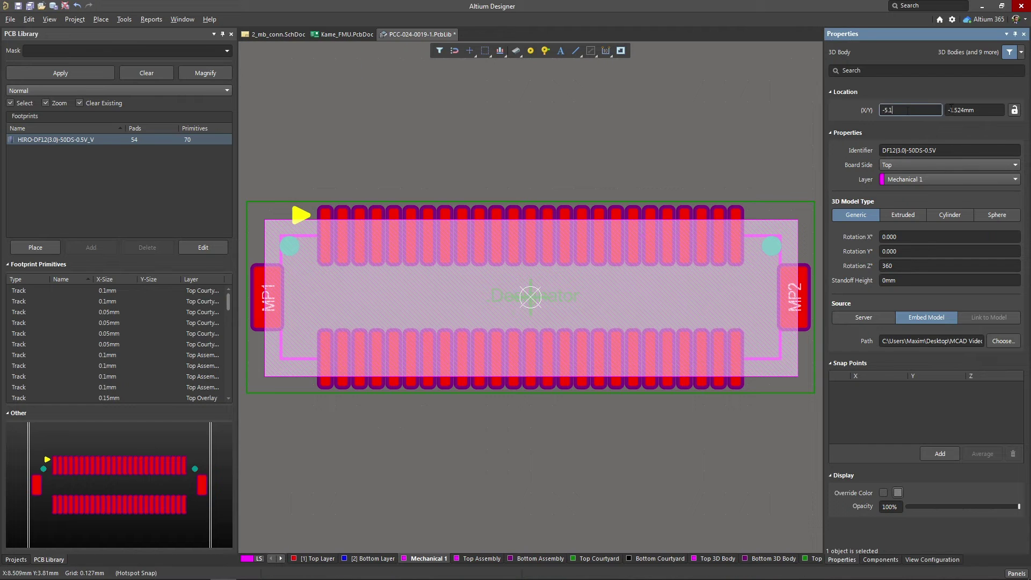
pyautogui.press('Return')
# Check the new connector body in 3D, return to 2D, and release the footprint as revision 2 of PCC-024-0019 with its related items updated
pyautogui.press('3')
pyautogui.keyDown('shift'); pyautogui.moveTo(702, 182); pyautogui.dragTo(696, 76, button='right'); pyautogui.keyUp('shift')
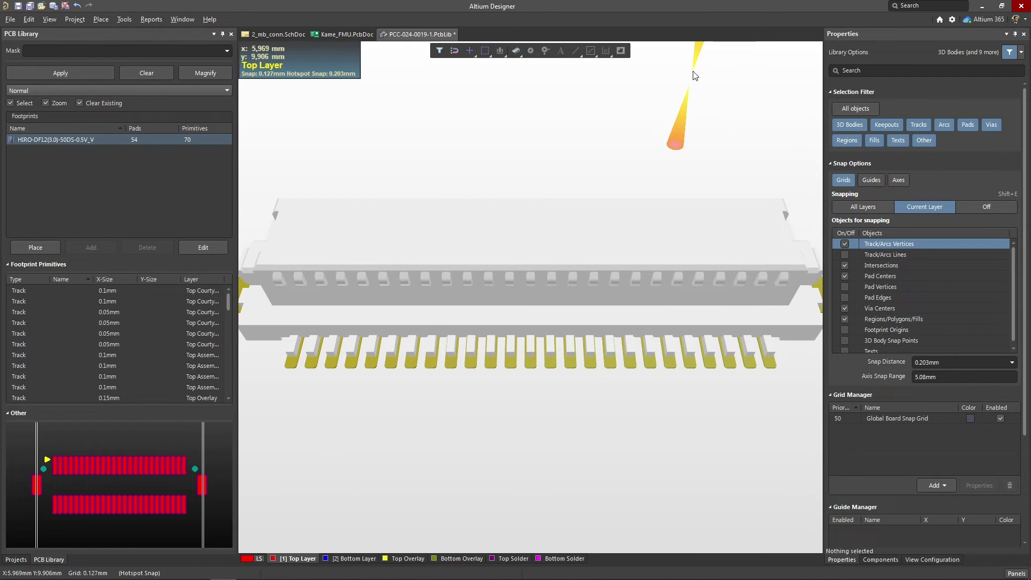
pyautogui.press('2')
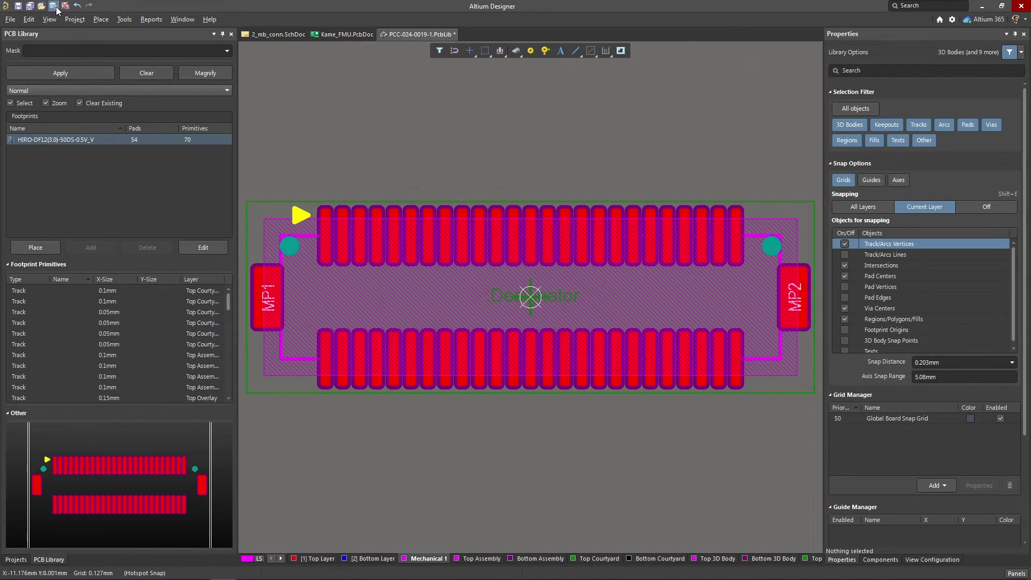
pyautogui.click(54, 6)
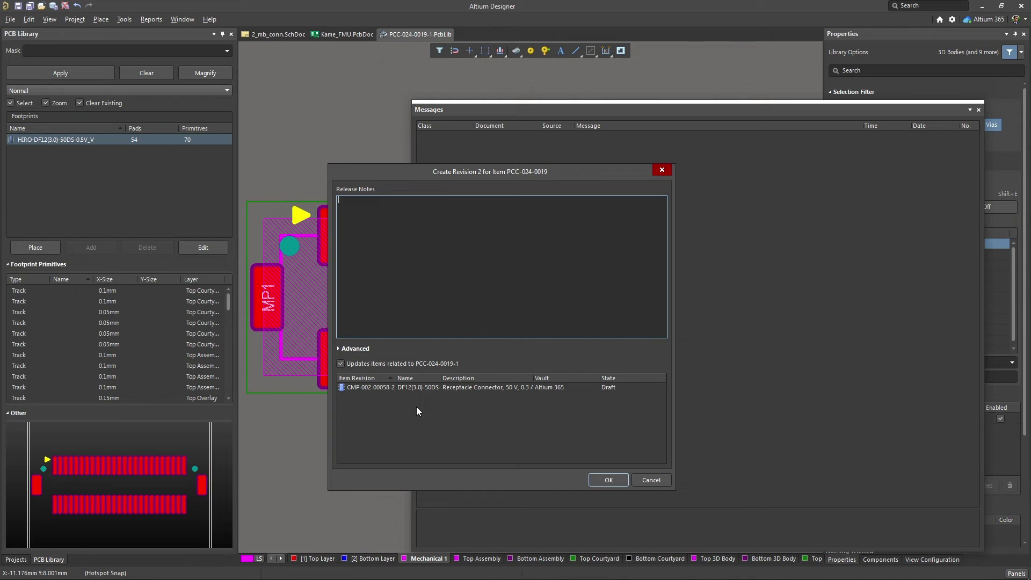
pyautogui.click(606, 480)
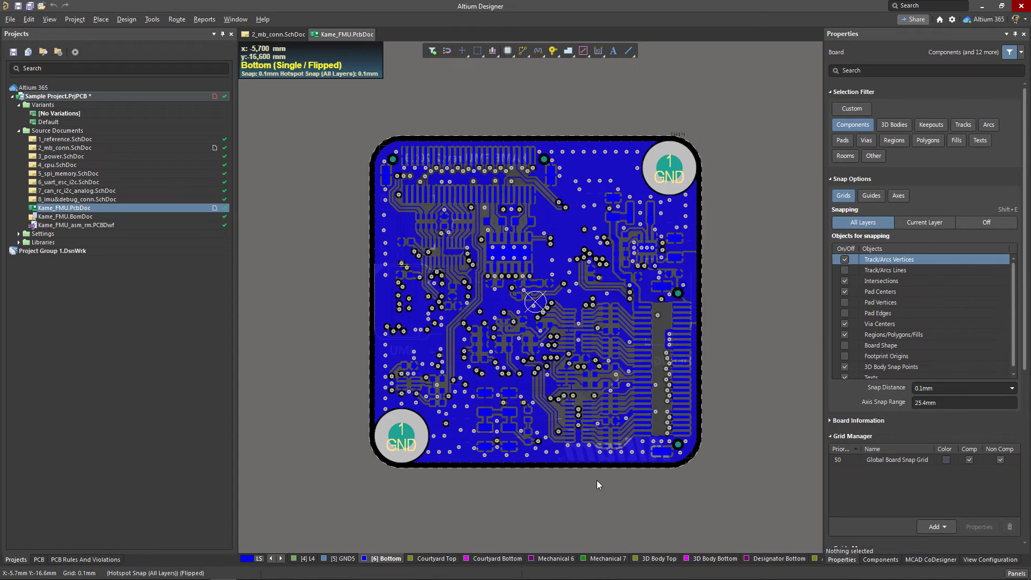
# Open the Item Manager from the 2_mb_conn schematic and sort the items by lifecycle state
pyautogui.click(288, 34)
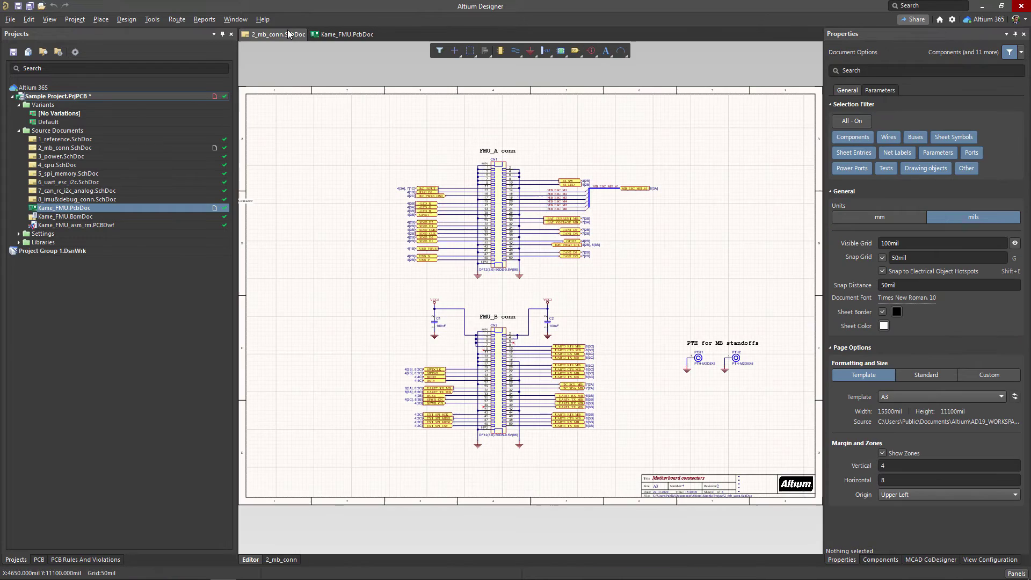
pyautogui.click(497, 348)
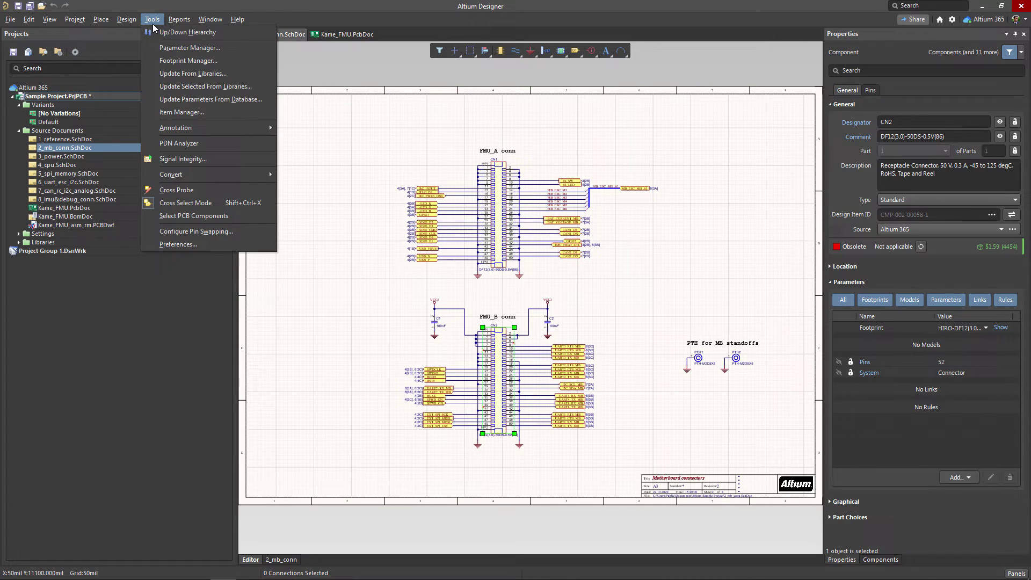
pyautogui.click(224, 111)
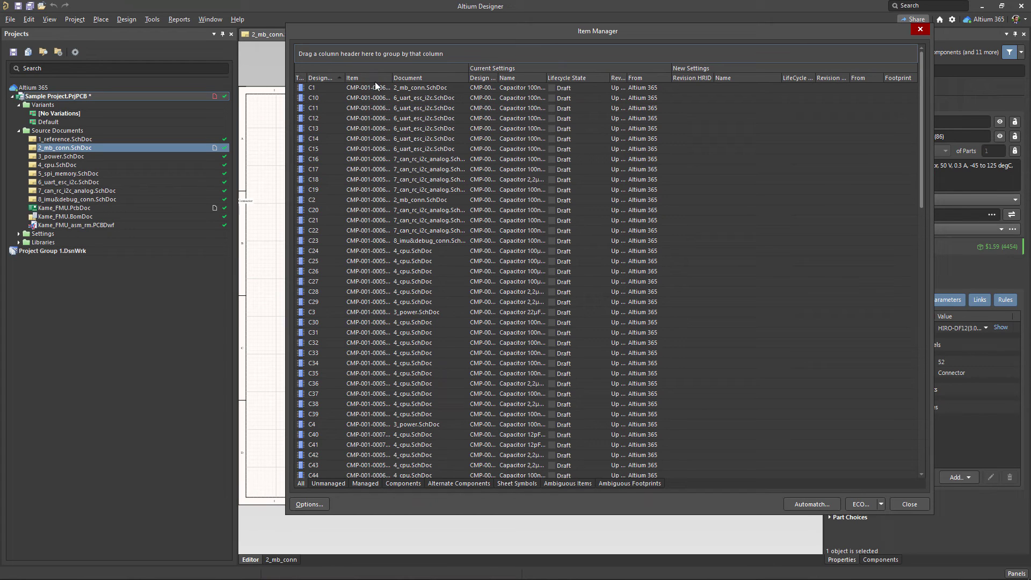
pyautogui.click(585, 78)
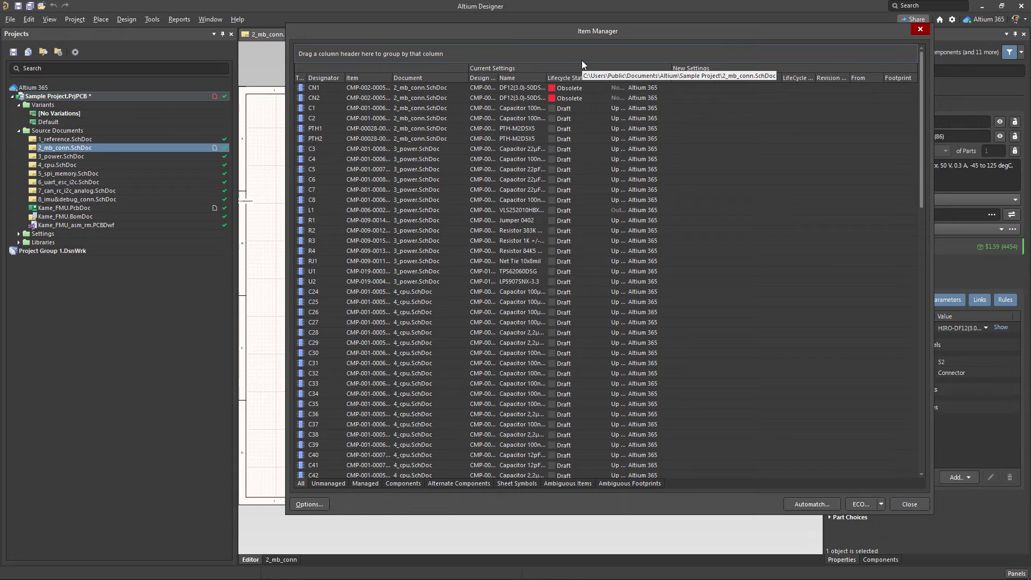
# Set the obsolete connectors CN1 and CN2 to update to their latest revision
pyautogui.click(517, 88)
pyautogui.keyDown('shift'); pyautogui.click(519, 96); pyautogui.keyUp('shift')
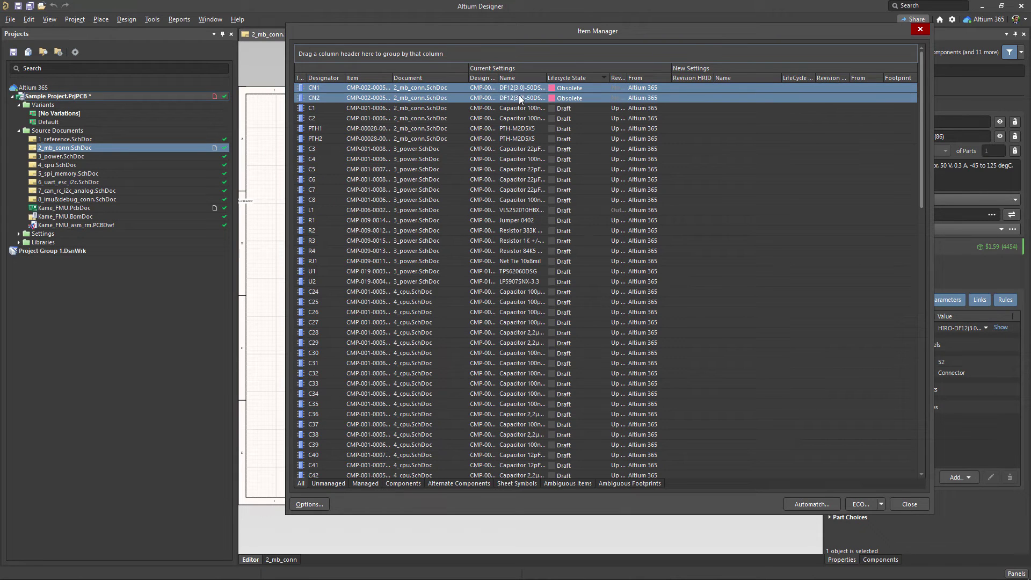
pyautogui.rightClick(519, 97)
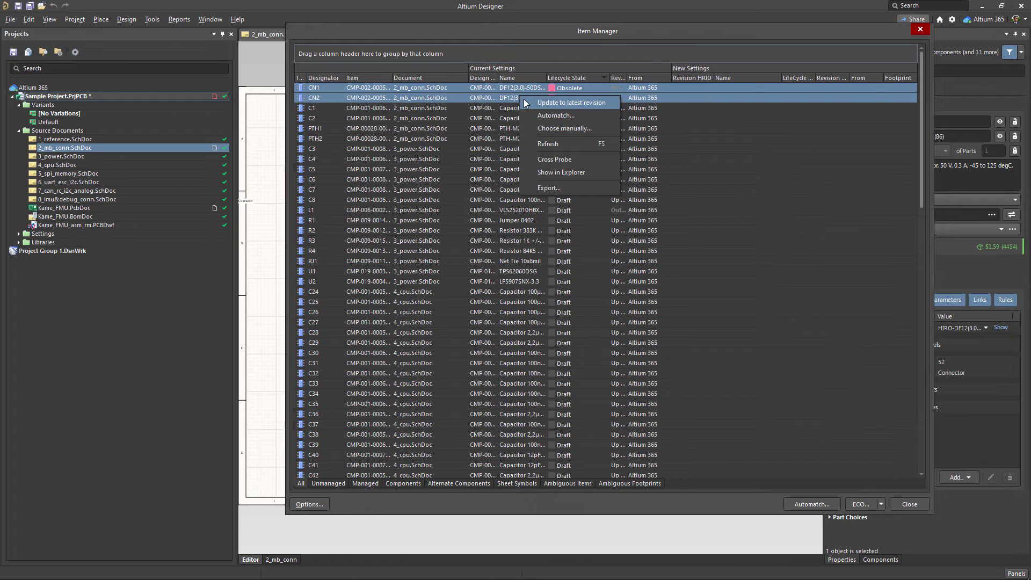
pyautogui.click(524, 102)
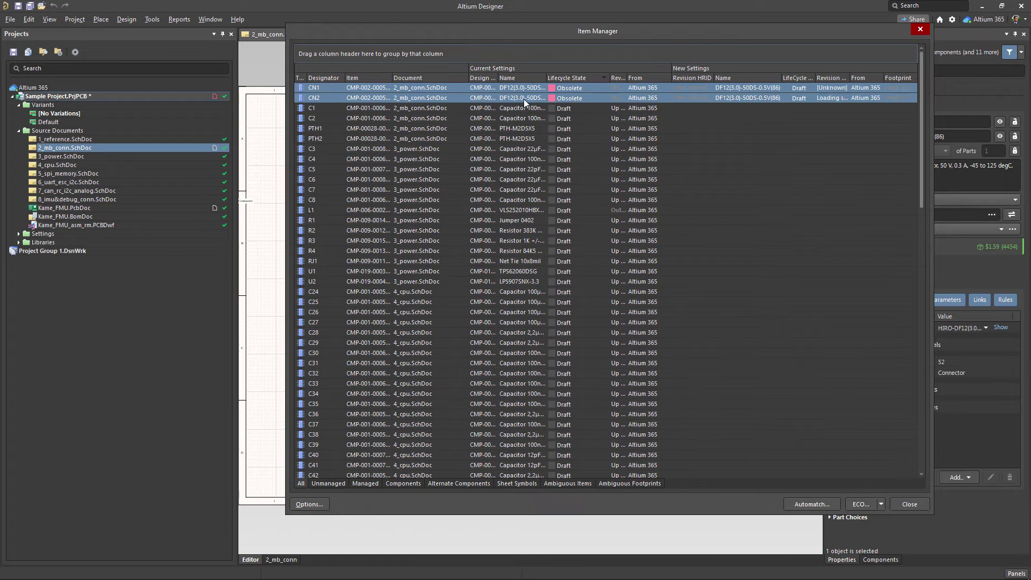
# Generate and execute the engineering change order for the connector updates, then close the Item Manager
pyautogui.click(862, 504)
pyautogui.click(858, 516)
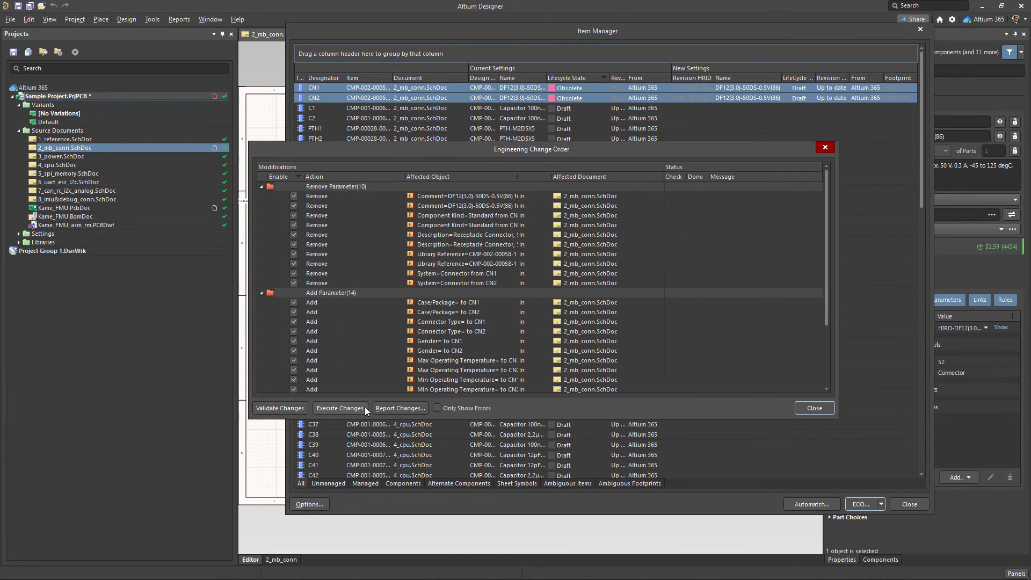
pyautogui.click(339, 408)
pyautogui.click(799, 410)
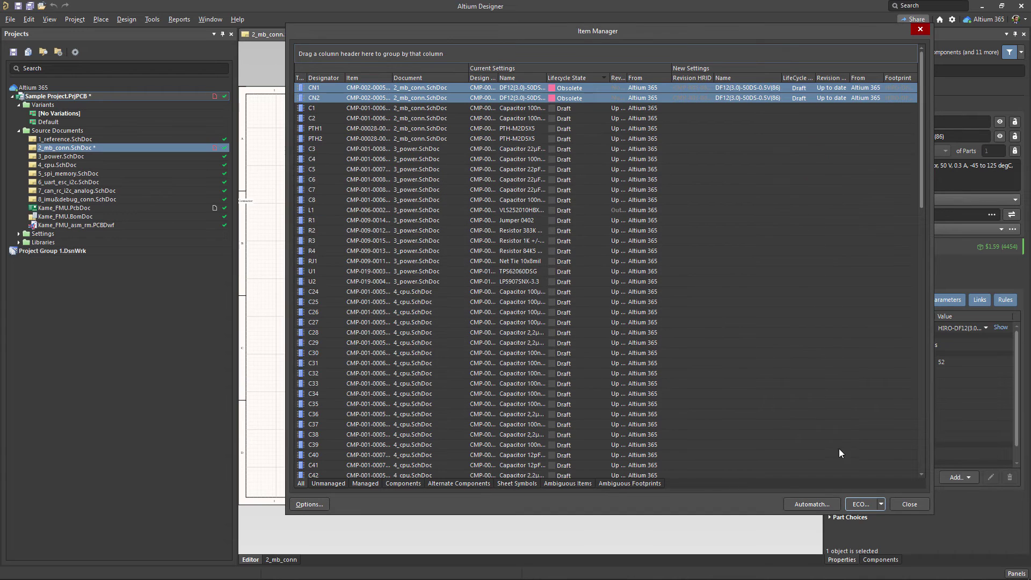
pyautogui.click(908, 504)
# Import the changes from Sample Project.PrjPCB into the Kame_FMU board and execute the engineering change order
pyautogui.click(346, 34)
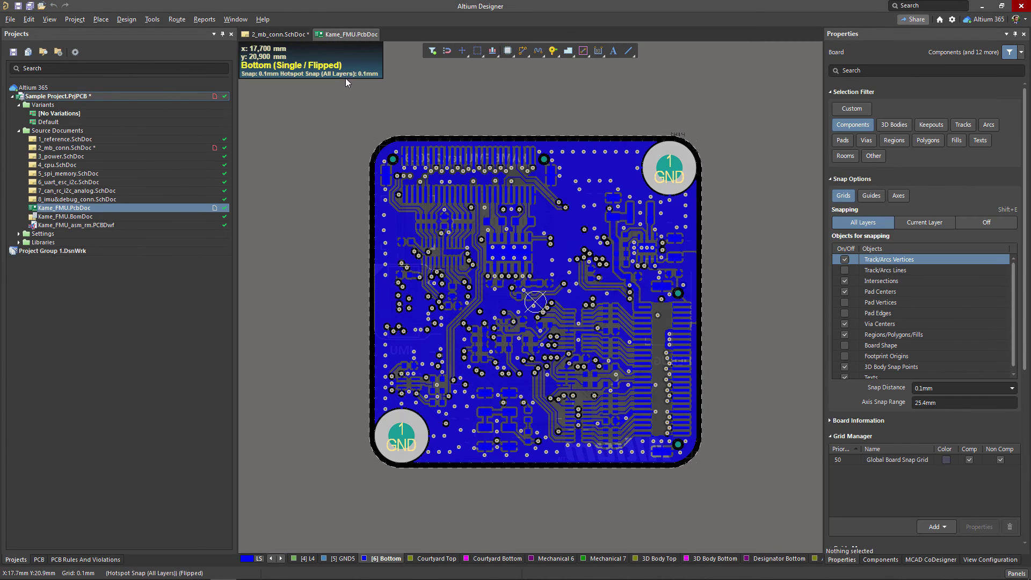
pyautogui.click(131, 21)
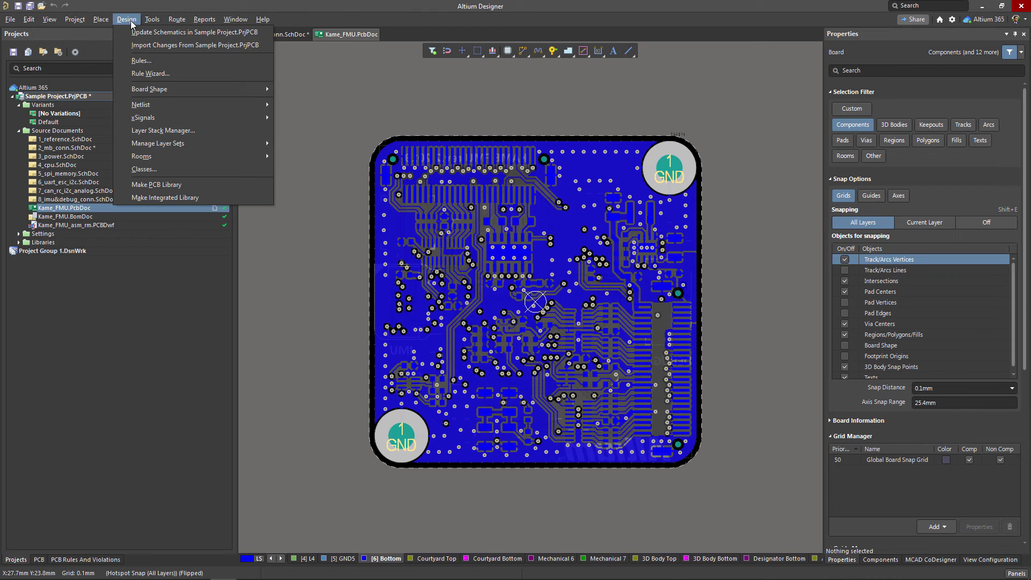
pyautogui.click(161, 46)
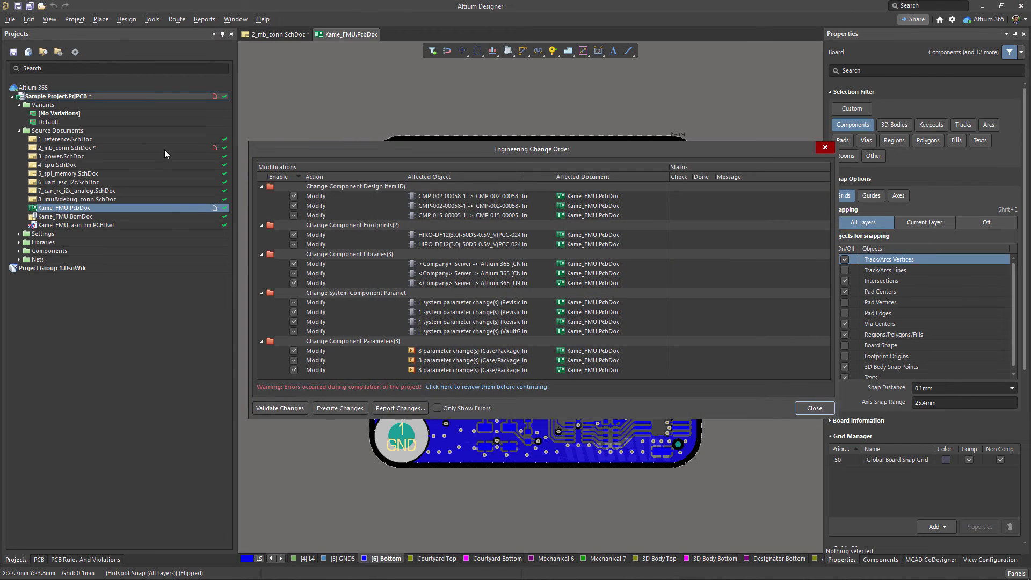
pyautogui.click(340, 409)
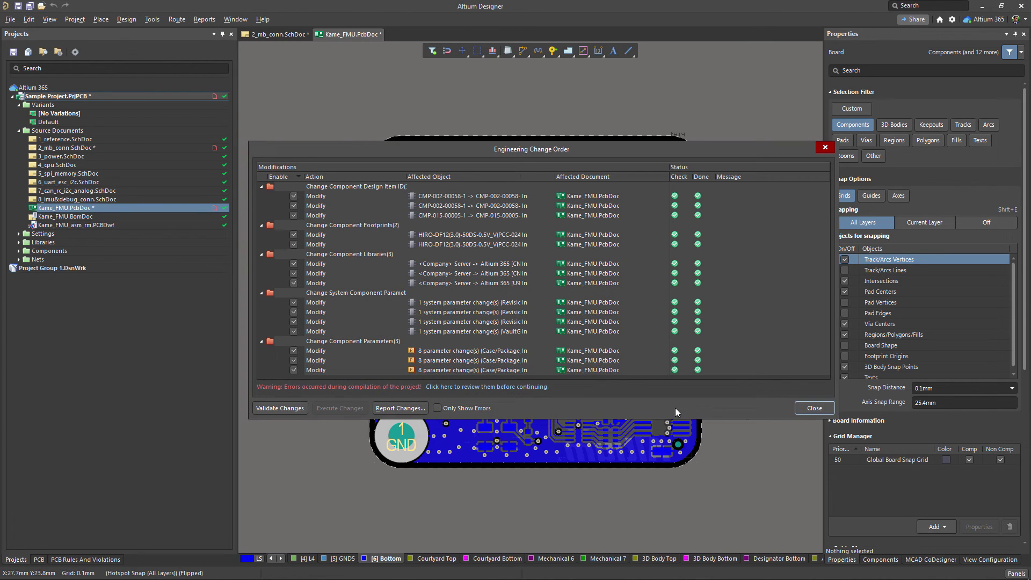
pyautogui.click(815, 408)
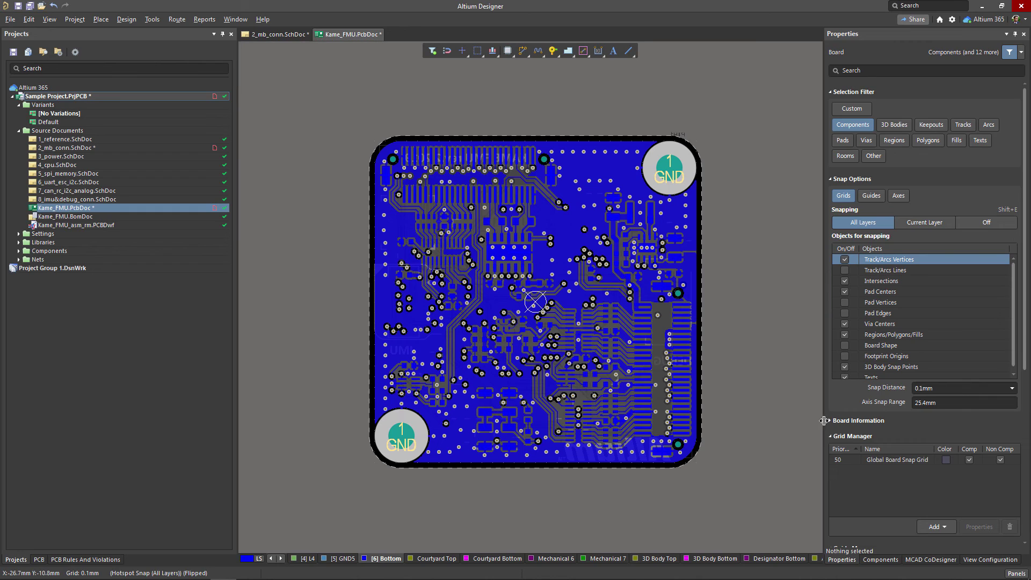
# Push the updated board to MCAD through MCAD CoDesigner, posting it without a comment
pyautogui.click(931, 560)
pyautogui.click(916, 56)
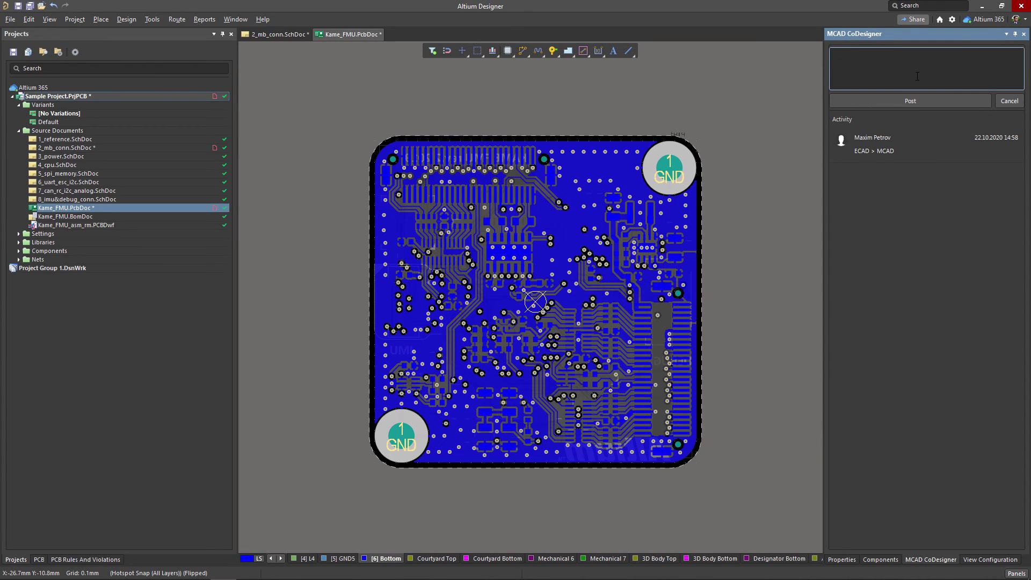
pyautogui.click(916, 100)
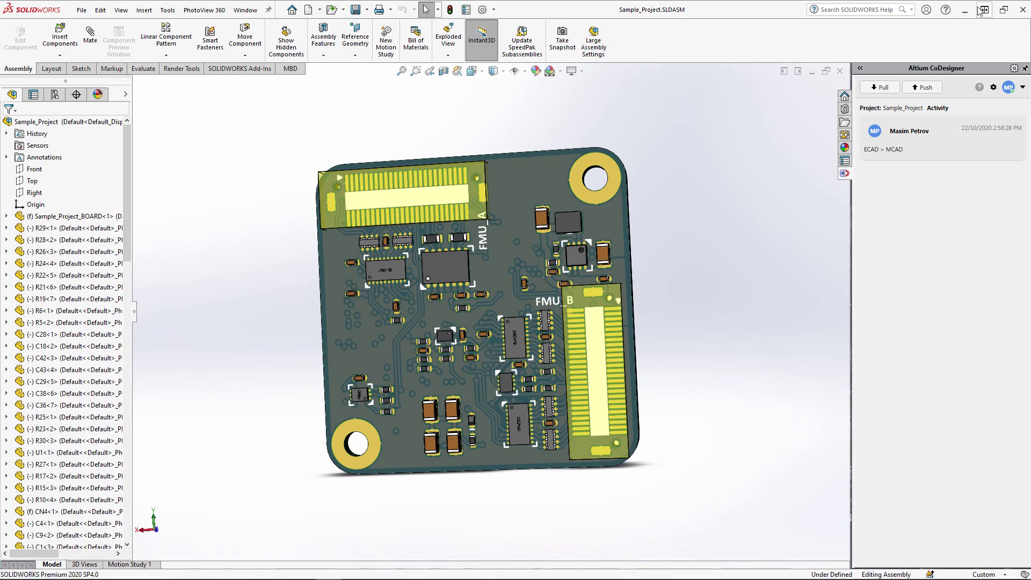
# Switch to SOLIDWORKS, pull the board changes and apply all of them to the Sample_Project assembly, then inspect the updated board
pyautogui.click(880, 87)
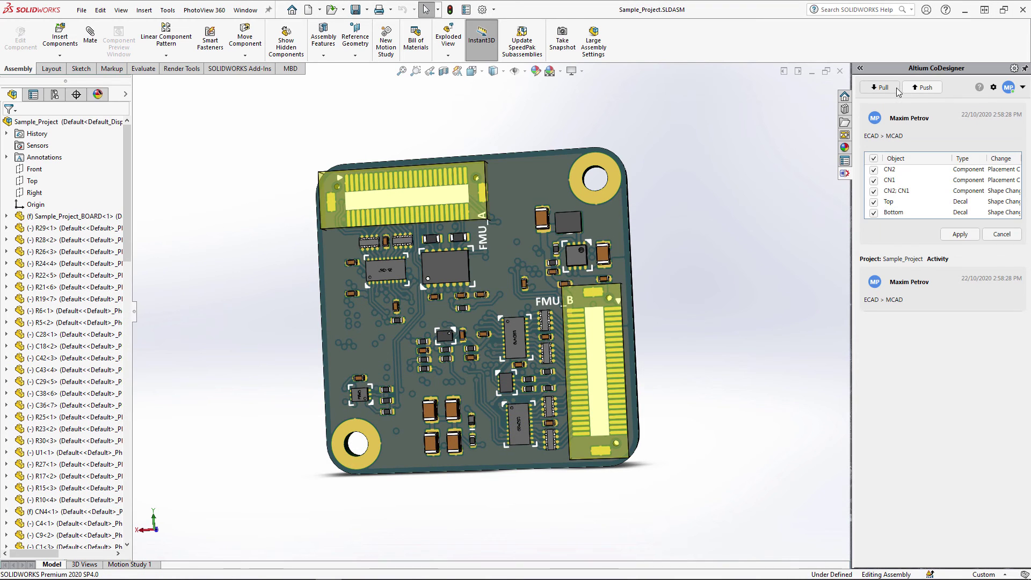
pyautogui.click(946, 236)
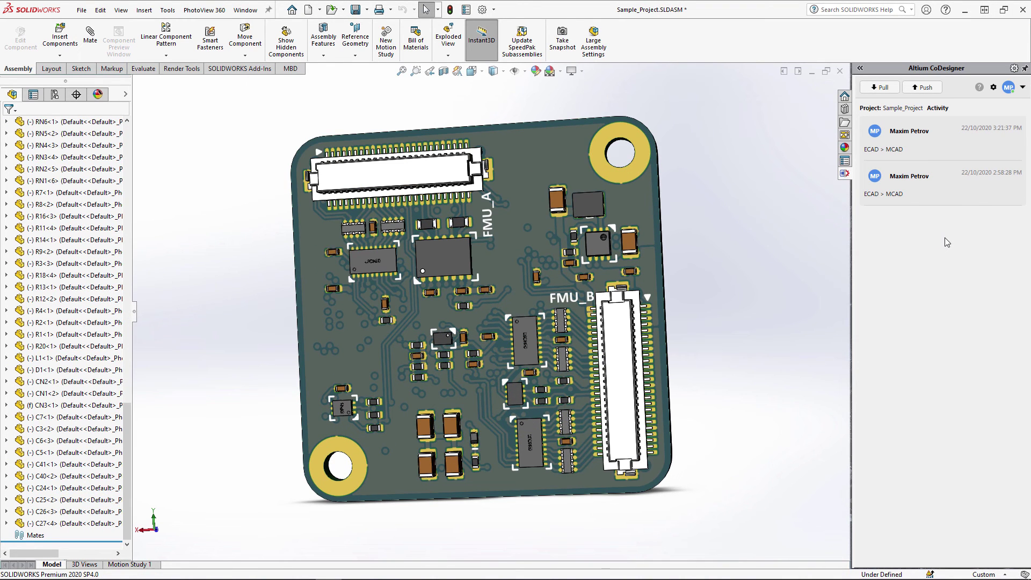
pyautogui.moveTo(821, 265); pyautogui.dragTo(331, 262, button='middle')
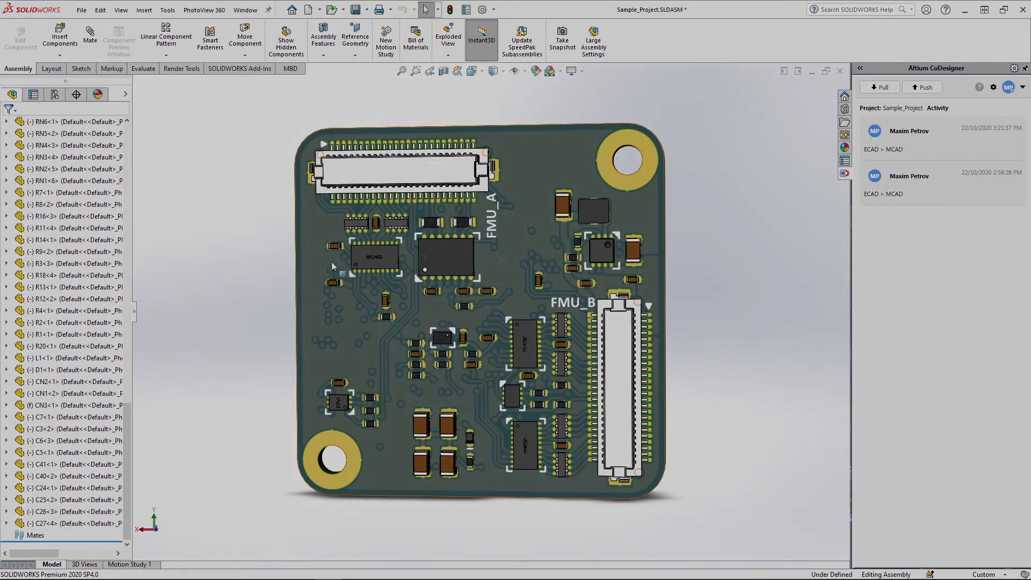